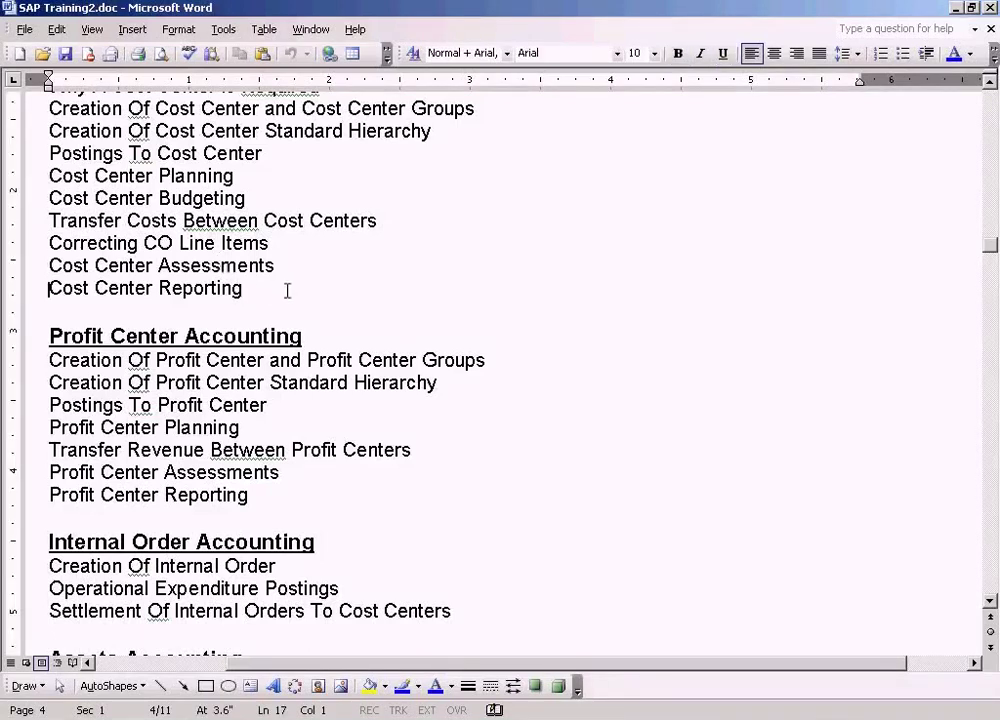
Highlight the "Cost Center Reporting" topic in the training outline and switch to SAP Easy Access.
key(shift+Down)
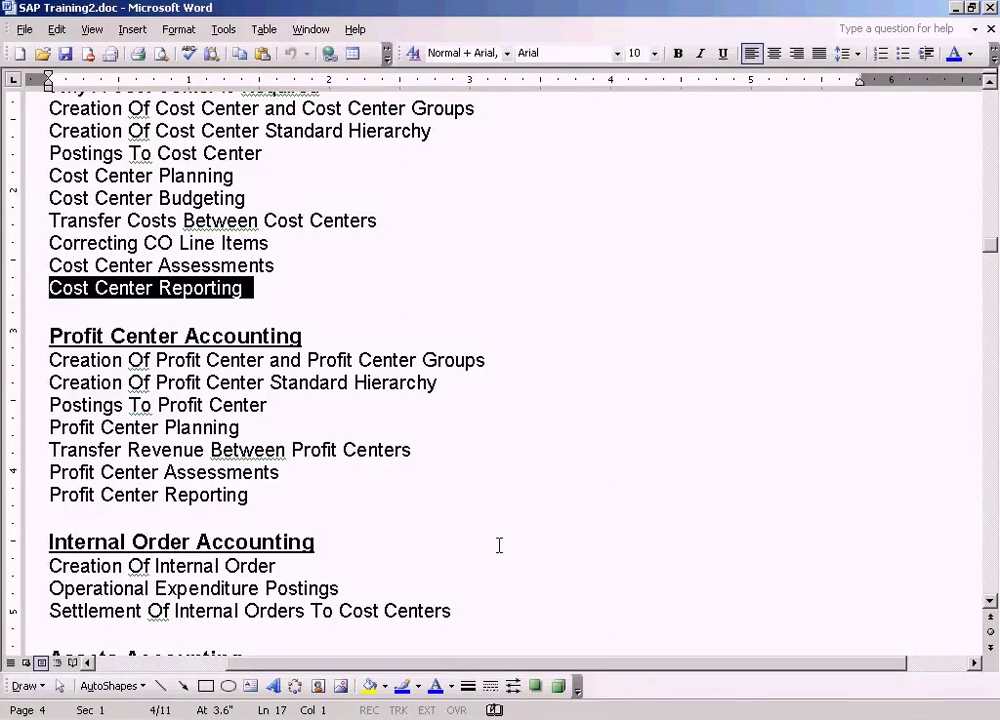
key(alt+Tab)
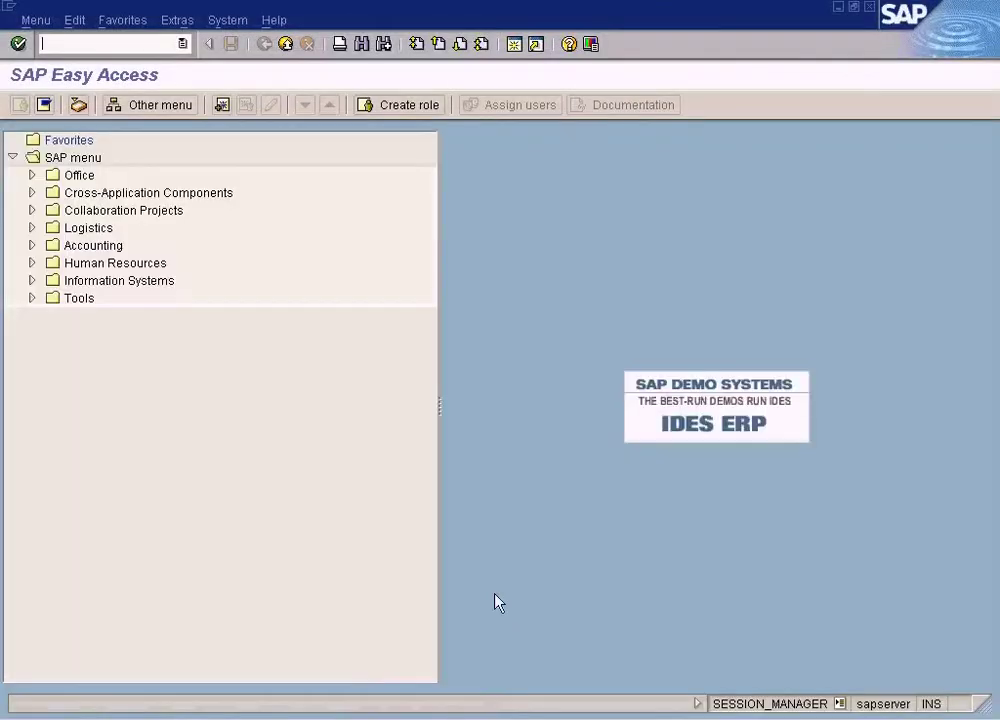
Expand the SAP menu down to Cost Center Accounting's Plan/Actual Comparisons reports and select Cost Centers: Actual/Plan/Variance.
click(31, 245)
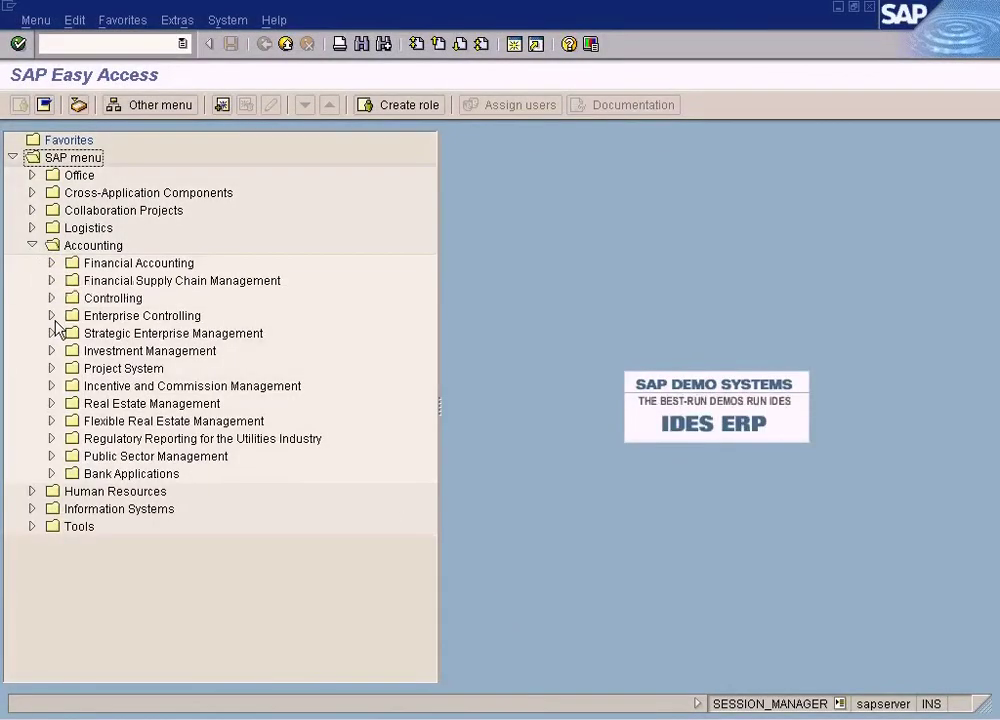
click(52, 299)
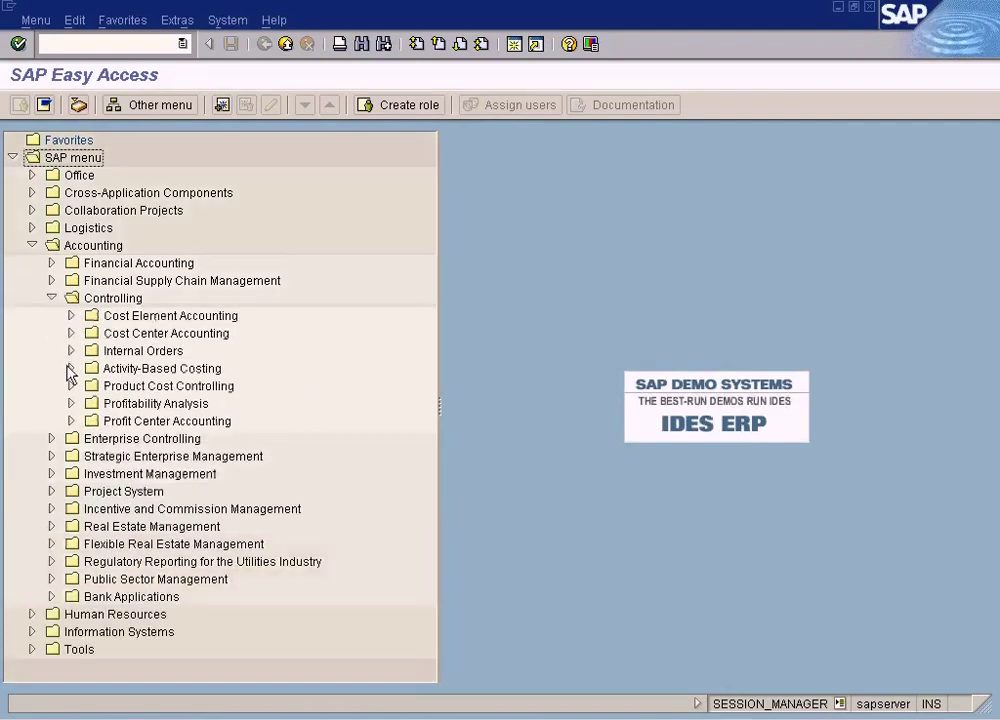
click(71, 333)
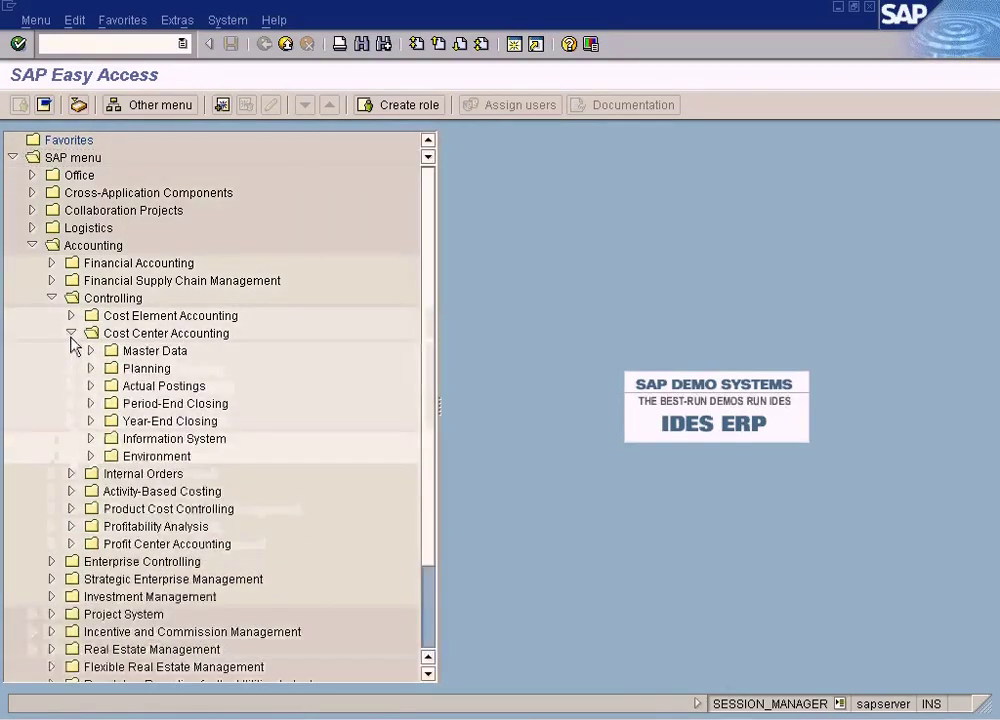
click(90, 438)
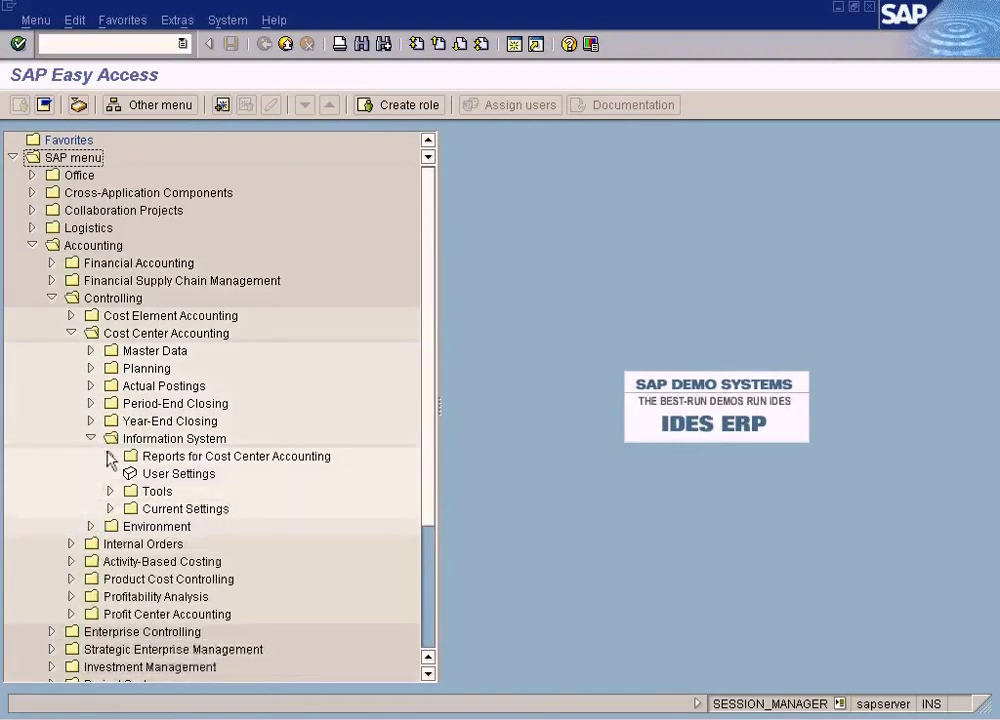
click(110, 456)
scroll(112, 460, down, 1)
click(129, 421)
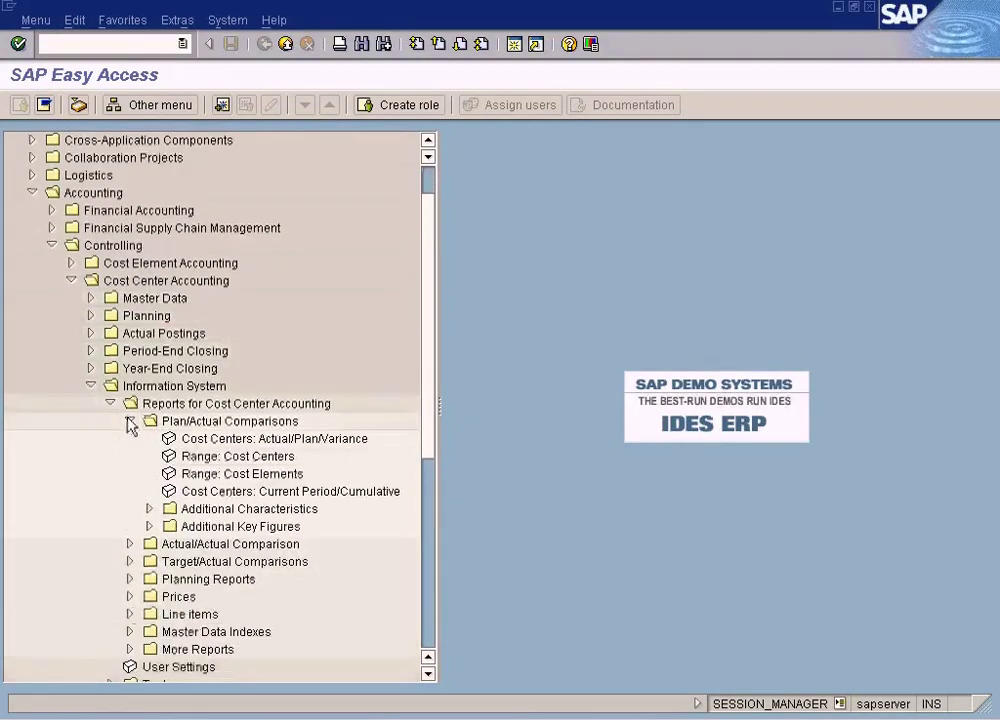
click(268, 443)
scroll(268, 452, down, 1)
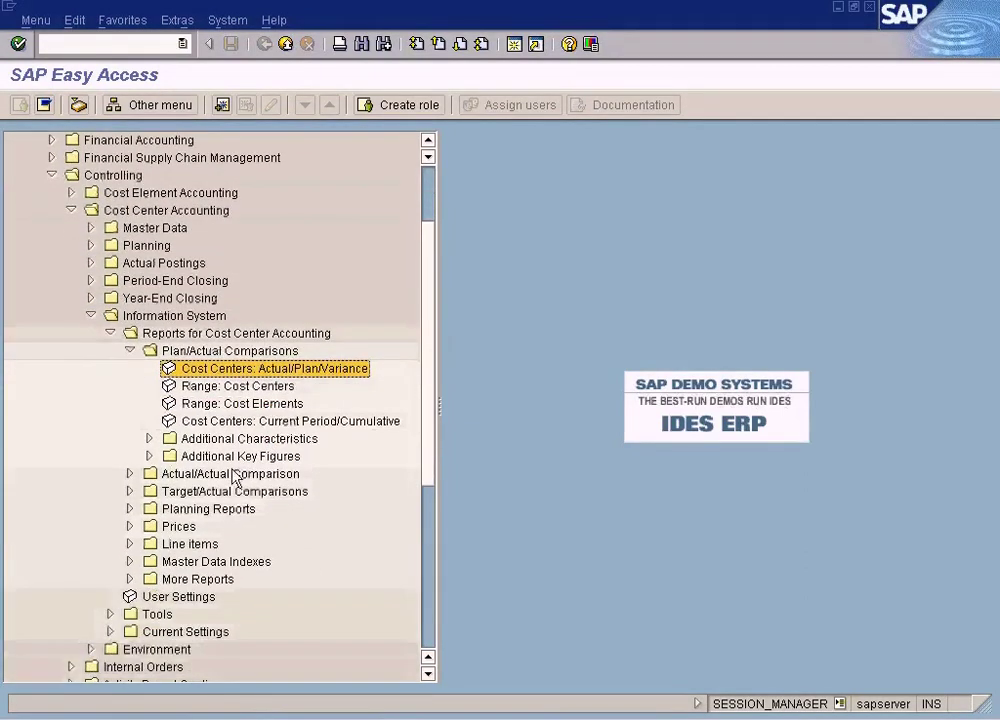
Open the CO Documents: Actual Costs report from the cost center line item reports, using controlling area sun.
click(130, 544)
click(240, 562)
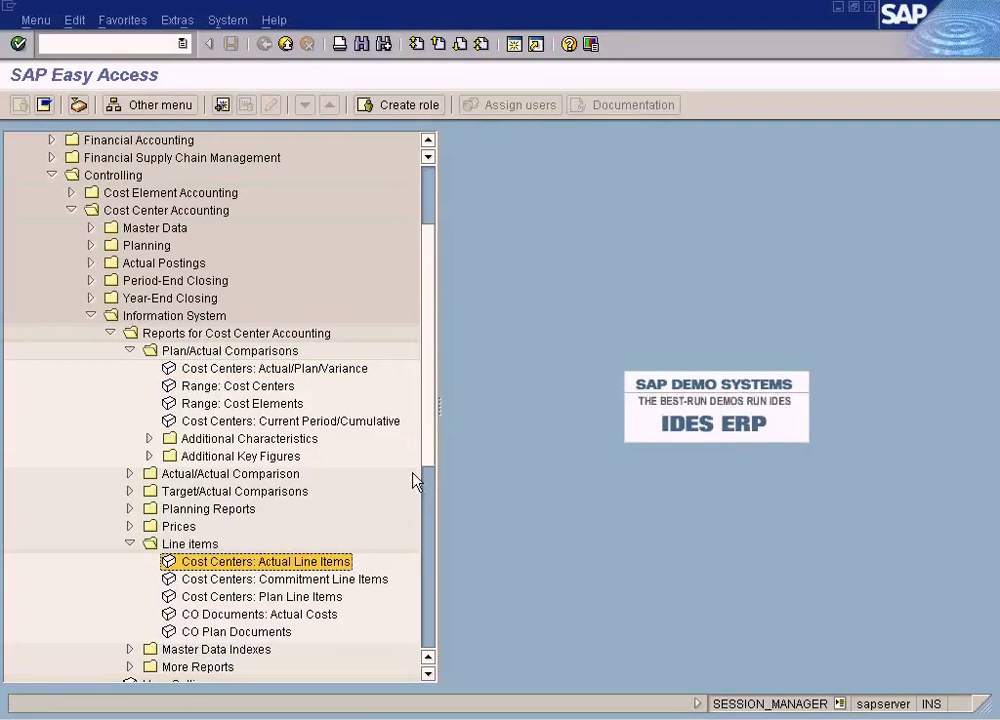
click(258, 615)
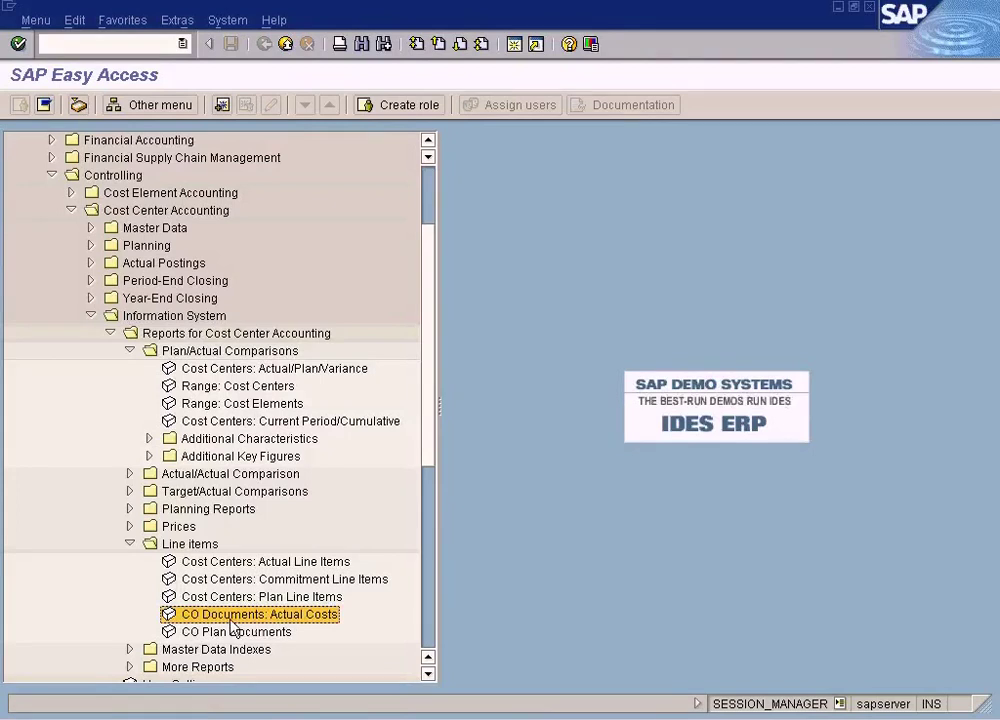
double_click(293, 617)
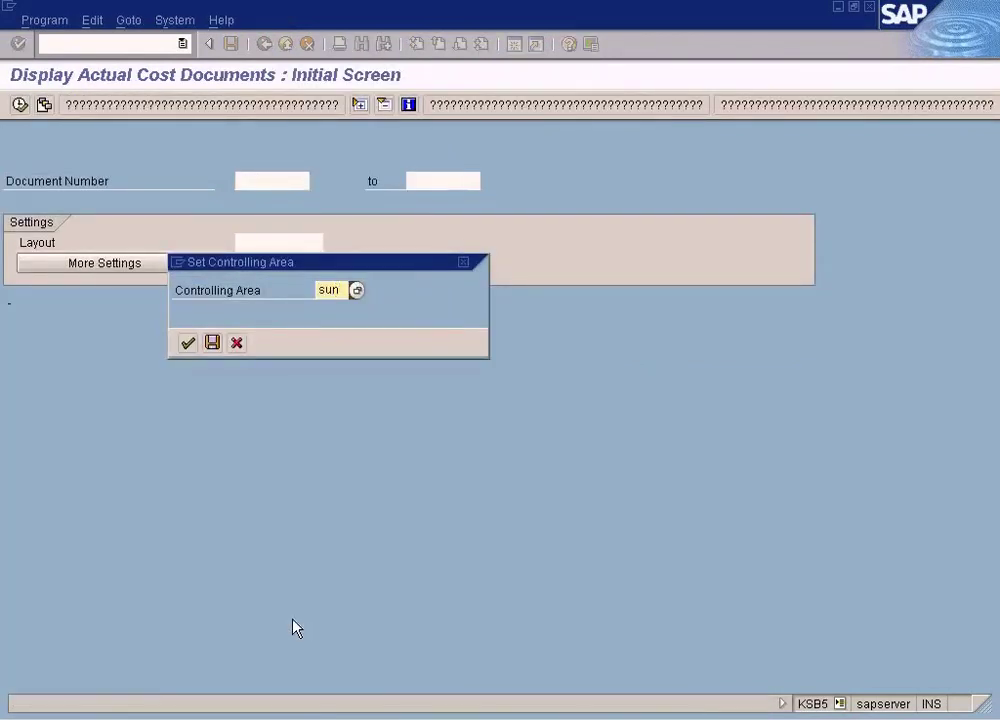
key(Return)
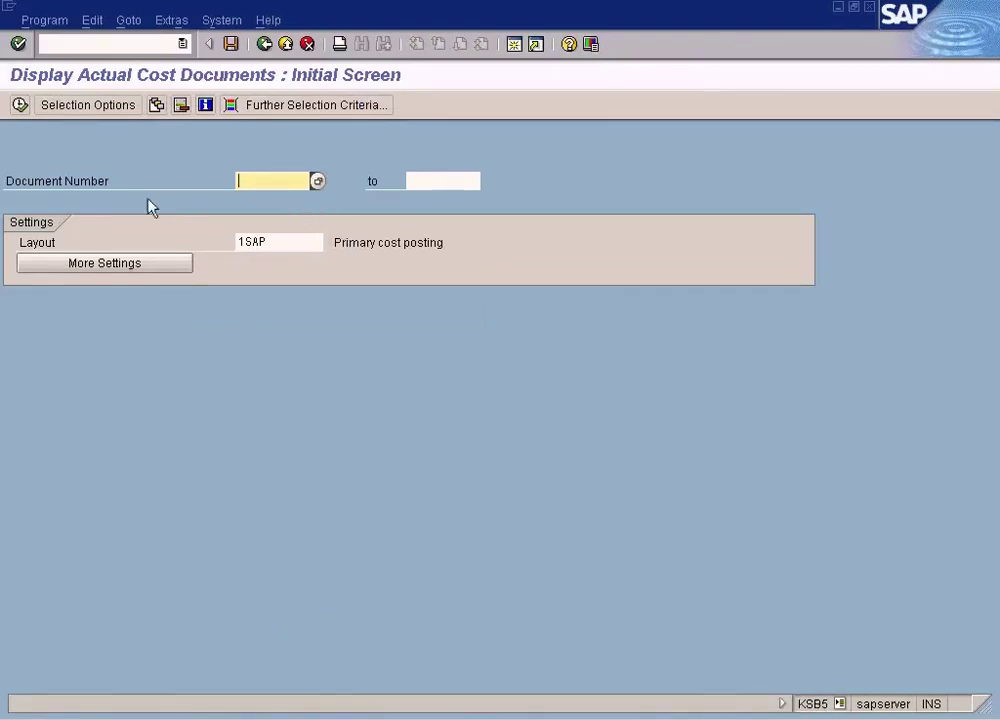
Try to run the report without a document number, and look for a number using only controlling area SUN.
click(22, 108)
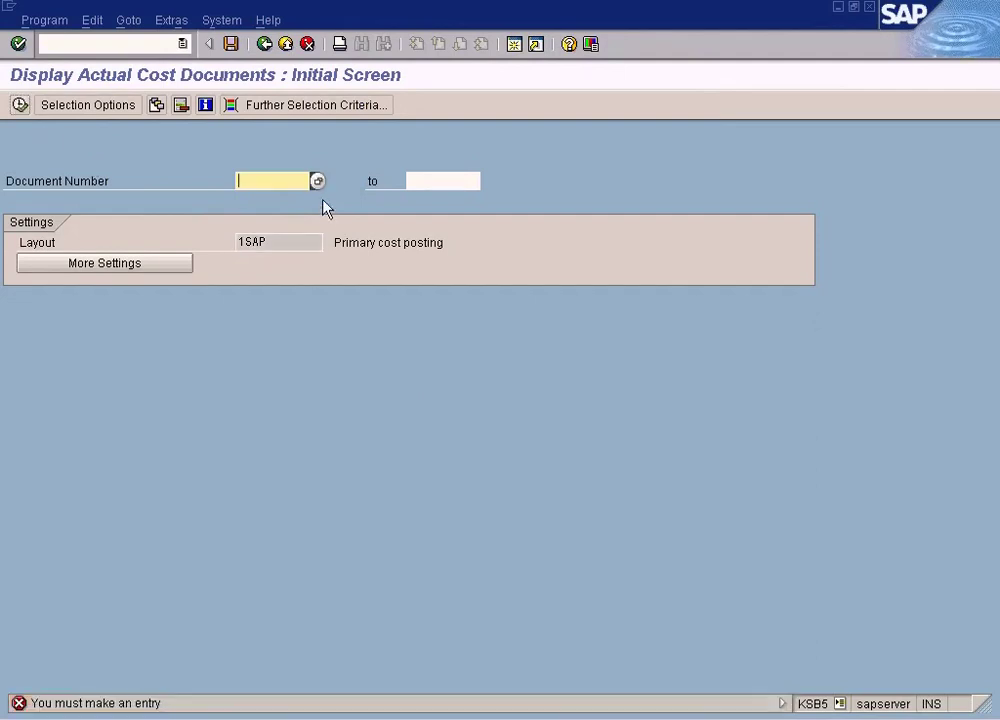
click(317, 183)
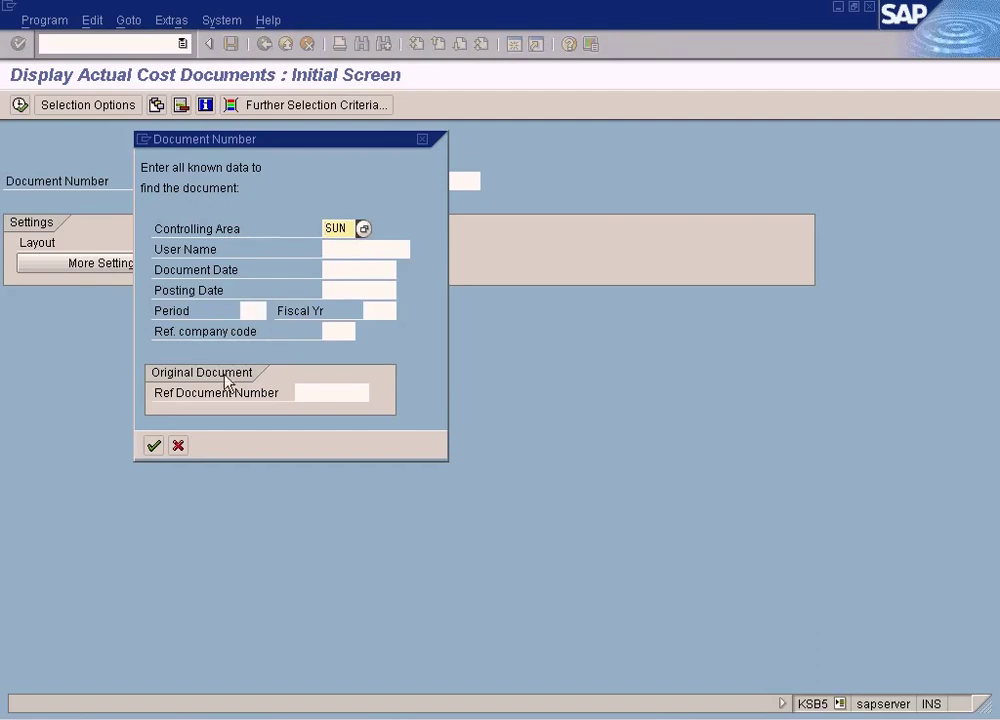
click(350, 249)
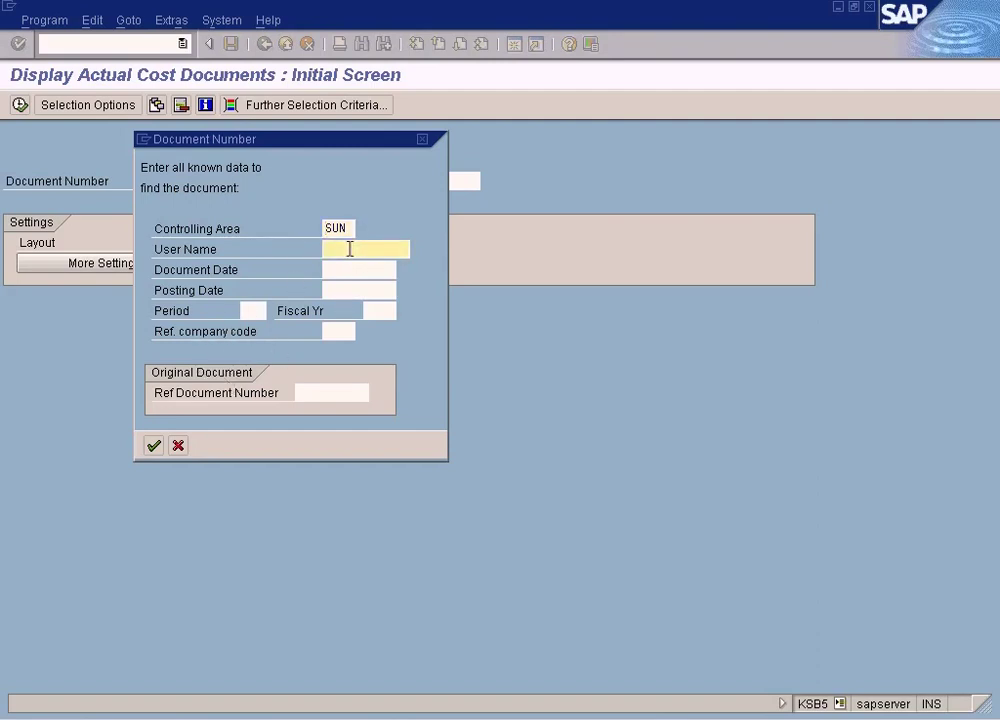
click(346, 266)
click(327, 289)
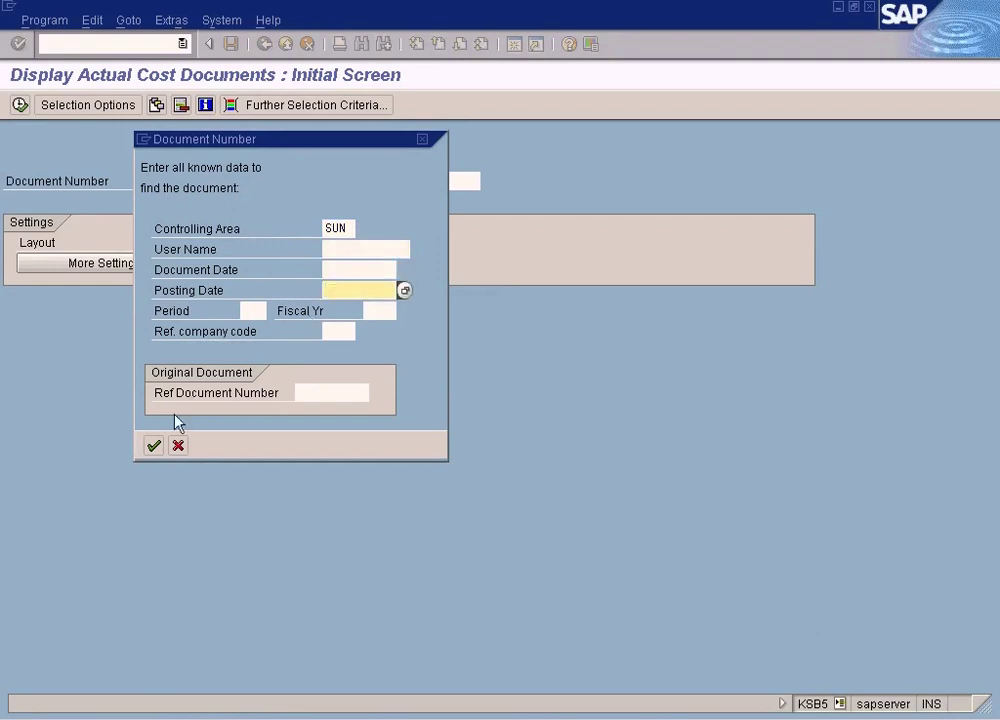
click(331, 392)
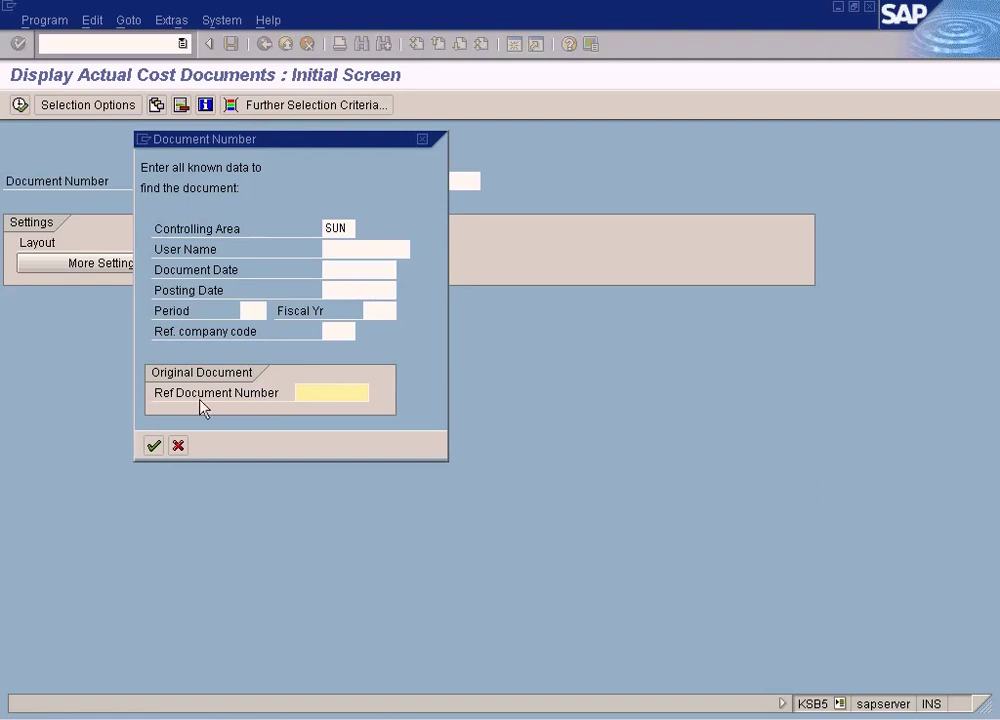
click(153, 445)
click(91, 507)
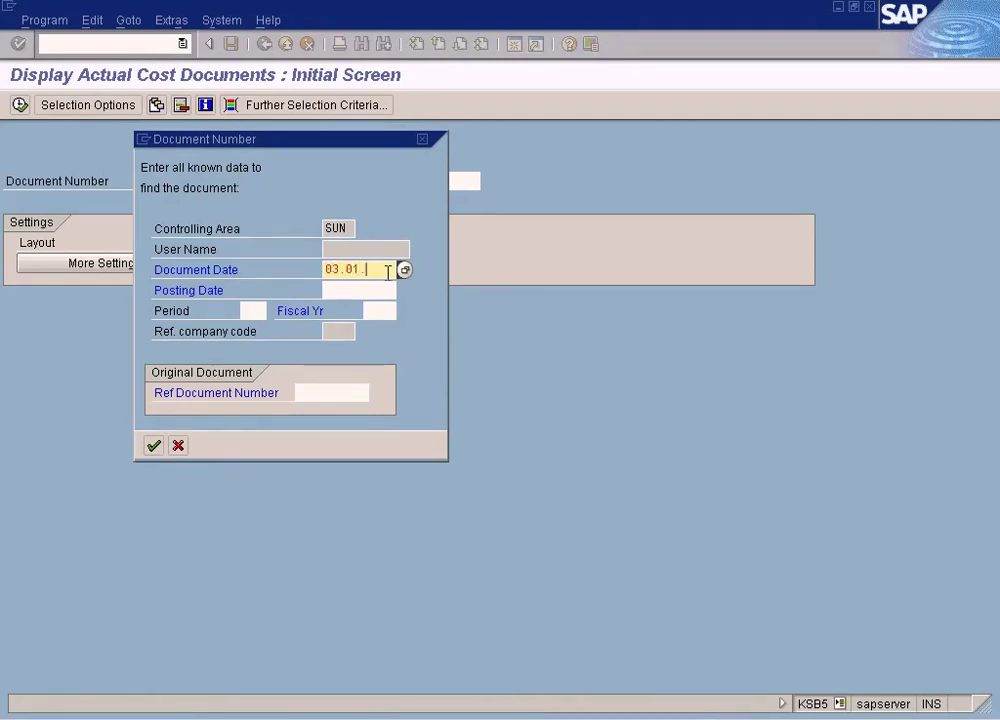
Search for document numbers by document date, using 03.01.2008 and again with 03.01.2009.
key(Return)
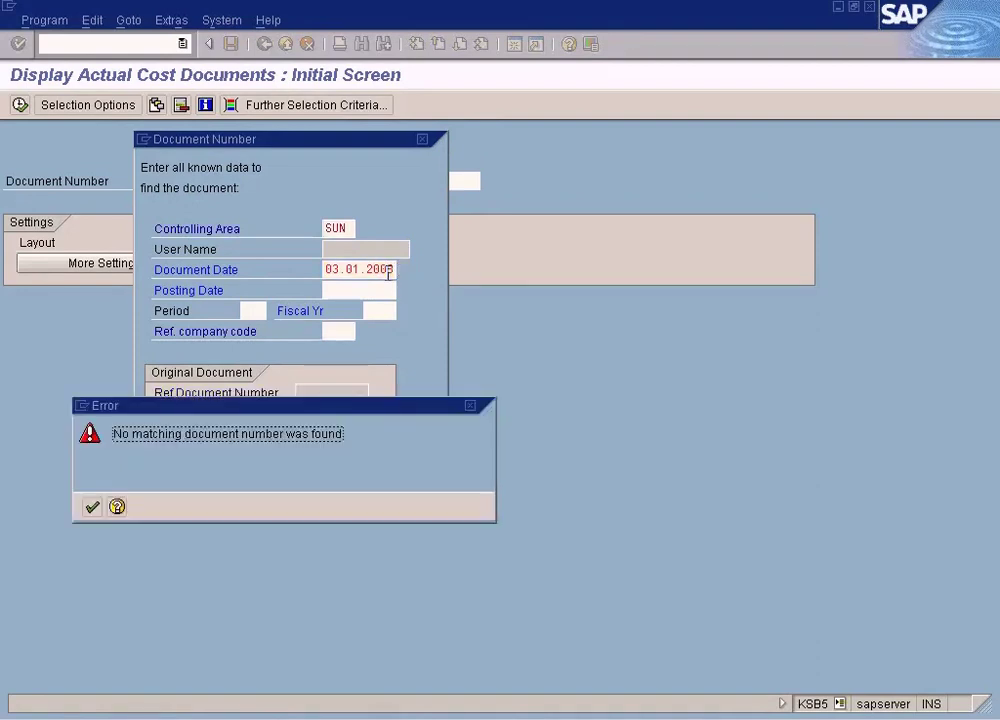
click(91, 507)
click(391, 269)
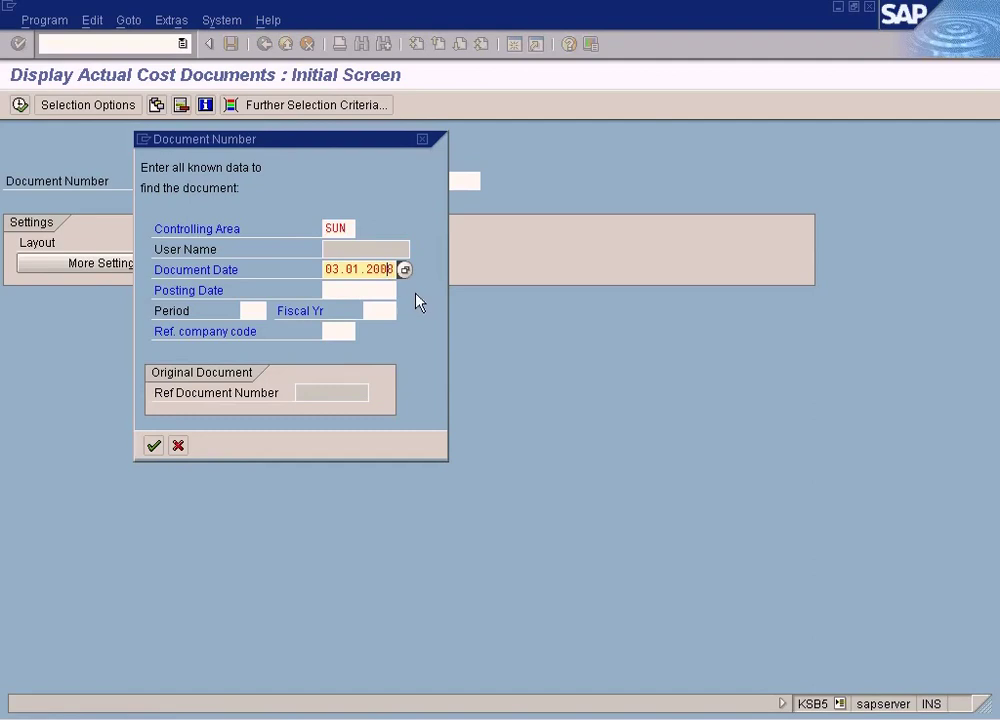
text(9)
key(Return)
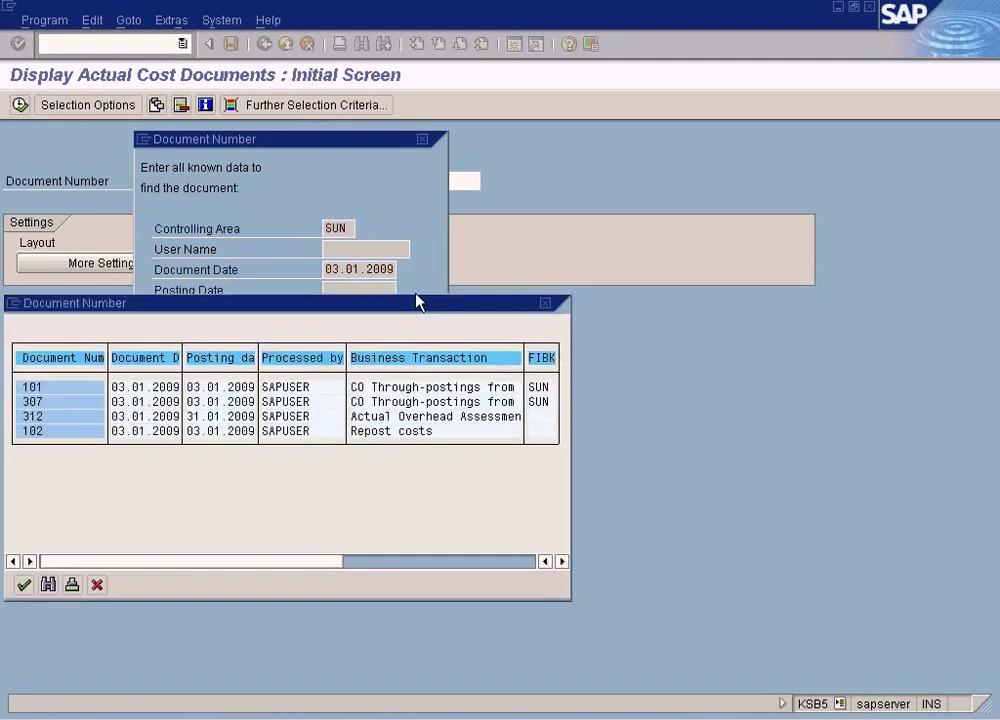
Choose document 101, run the actual cost documents report and expand the document's line items.
double_click(55, 387)
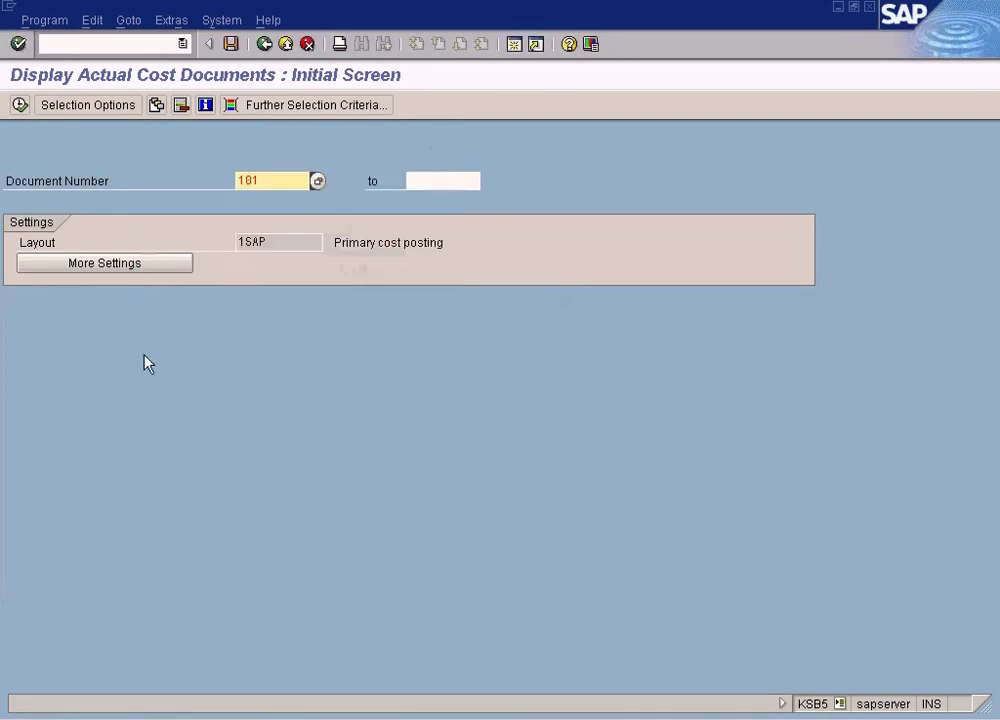
click(19, 104)
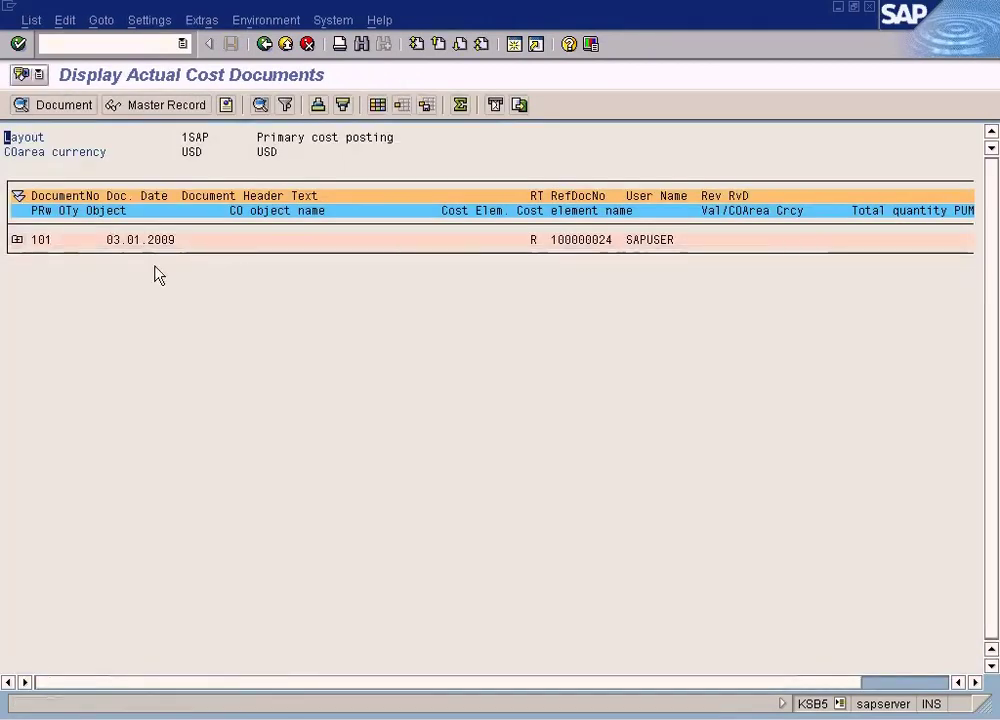
click(17, 240)
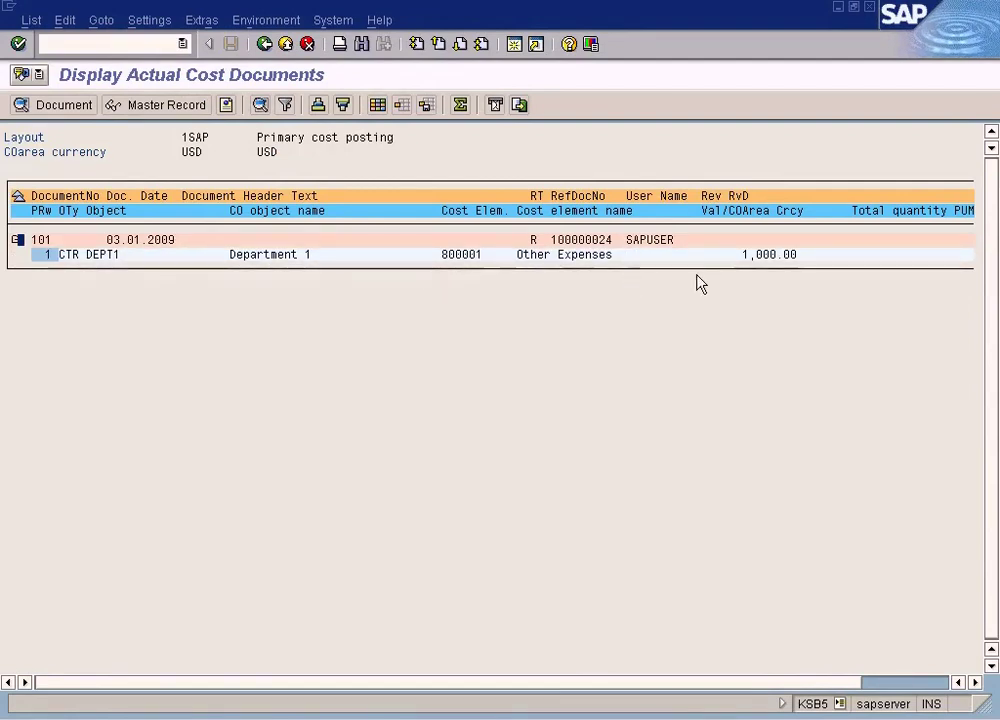
Try to display the related accounting documents from the Department 1 line item.
click(457, 255)
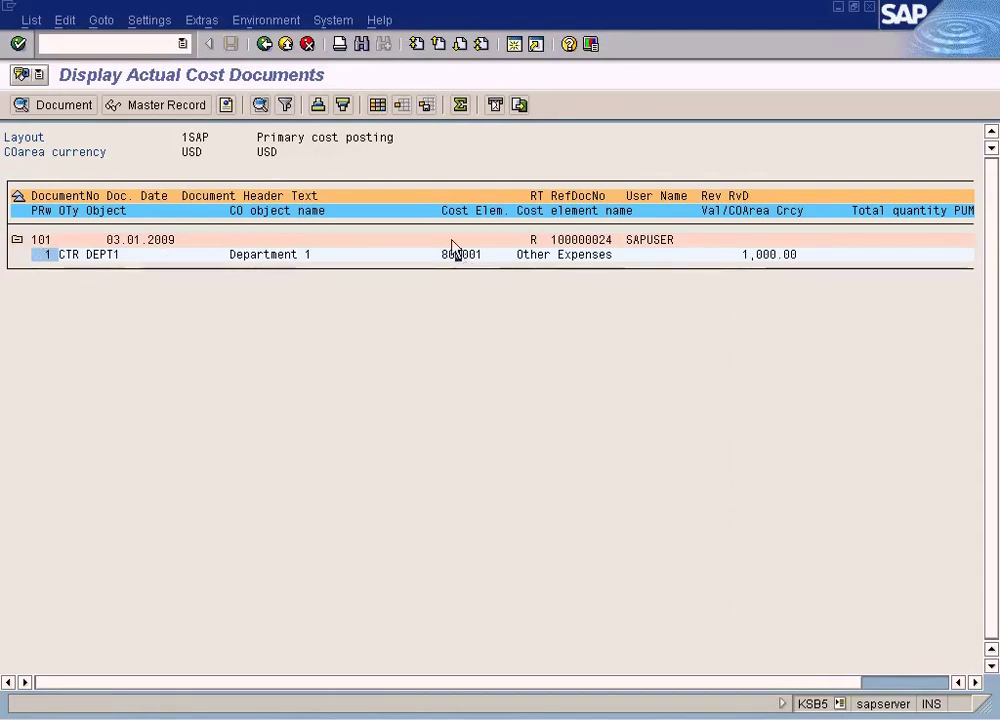
click(276, 20)
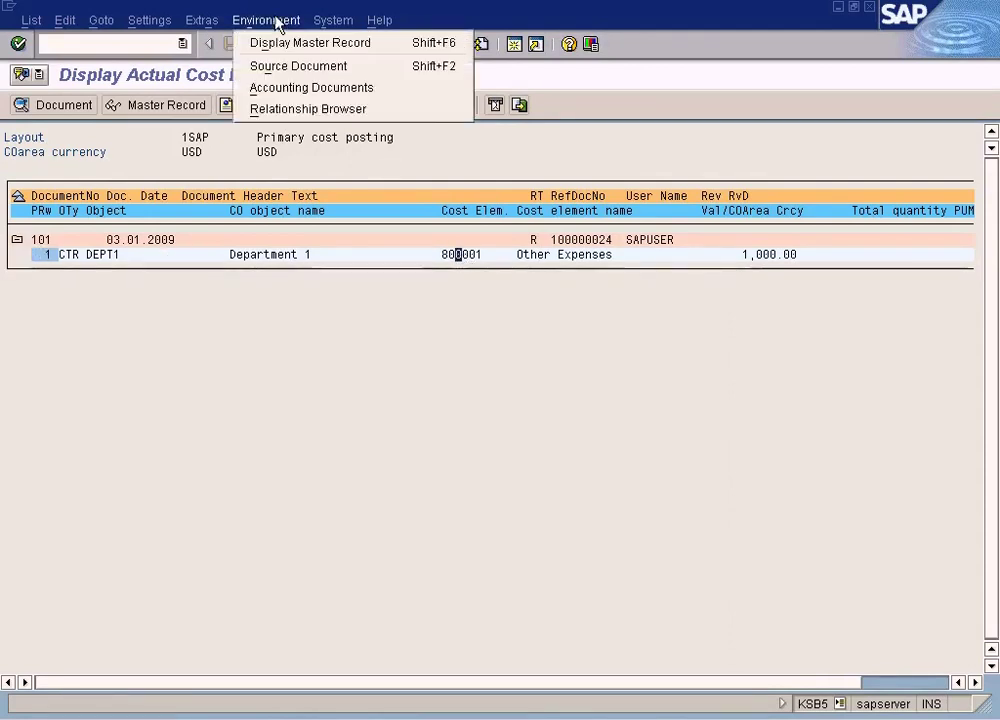
click(310, 88)
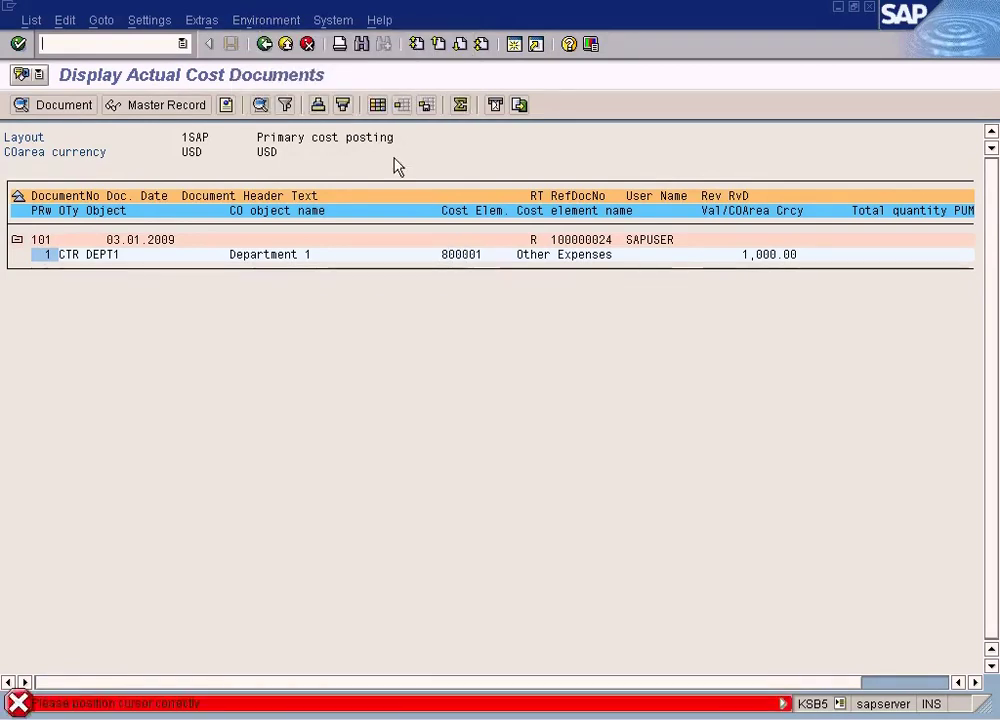
click(430, 256)
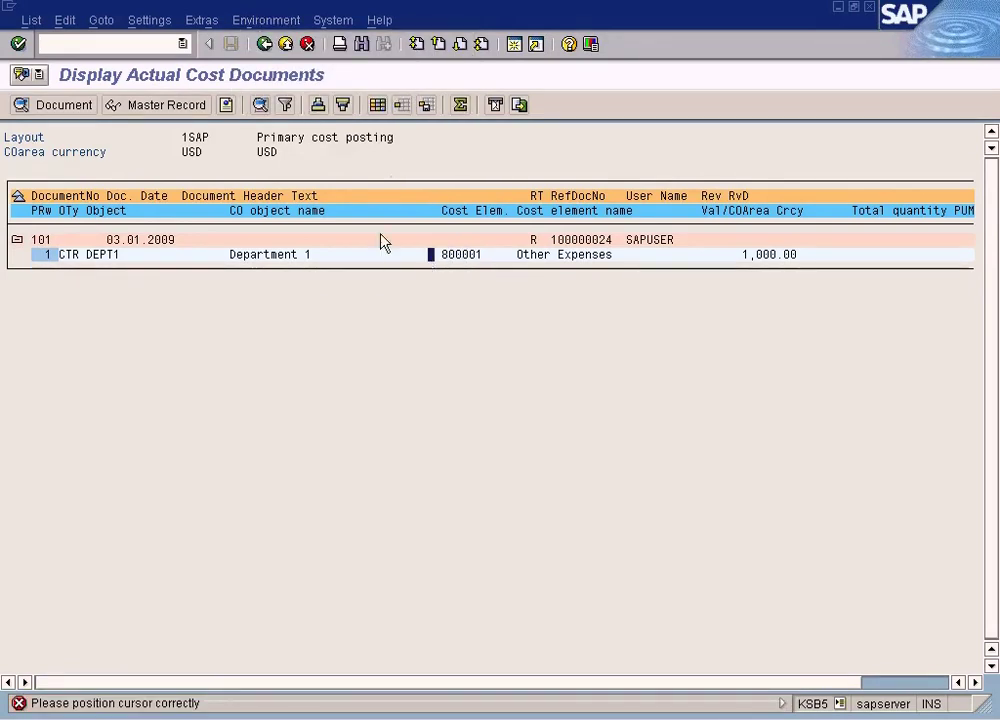
click(165, 255)
click(274, 22)
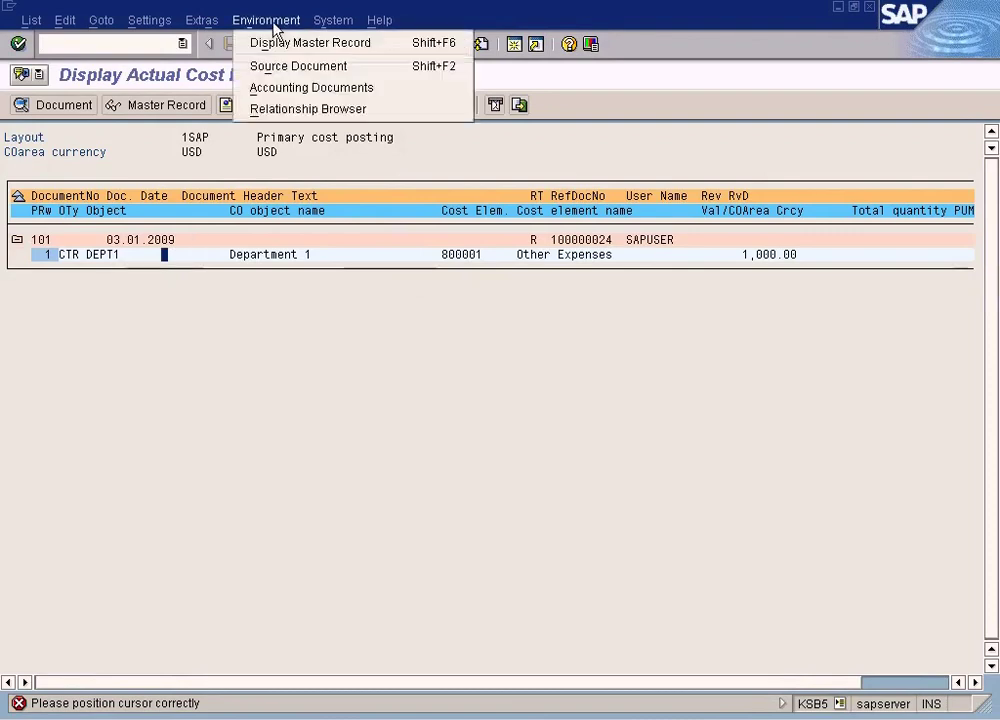
click(286, 86)
List the related accounting documents from the header row of document 101 and open the Accounting document entry.
click(172, 240)
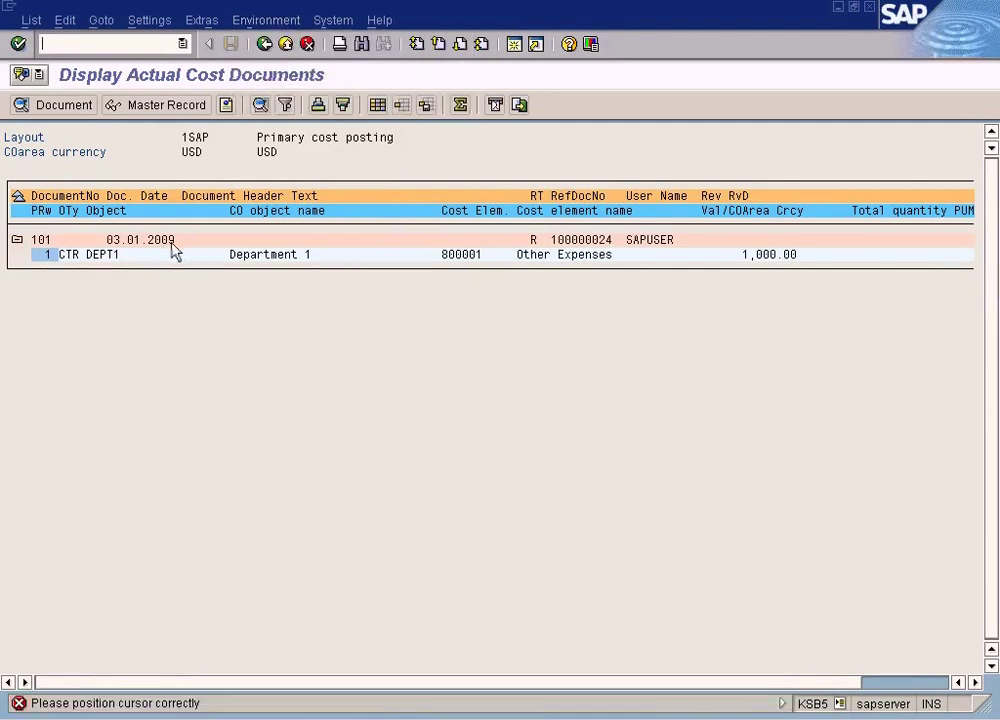
click(275, 22)
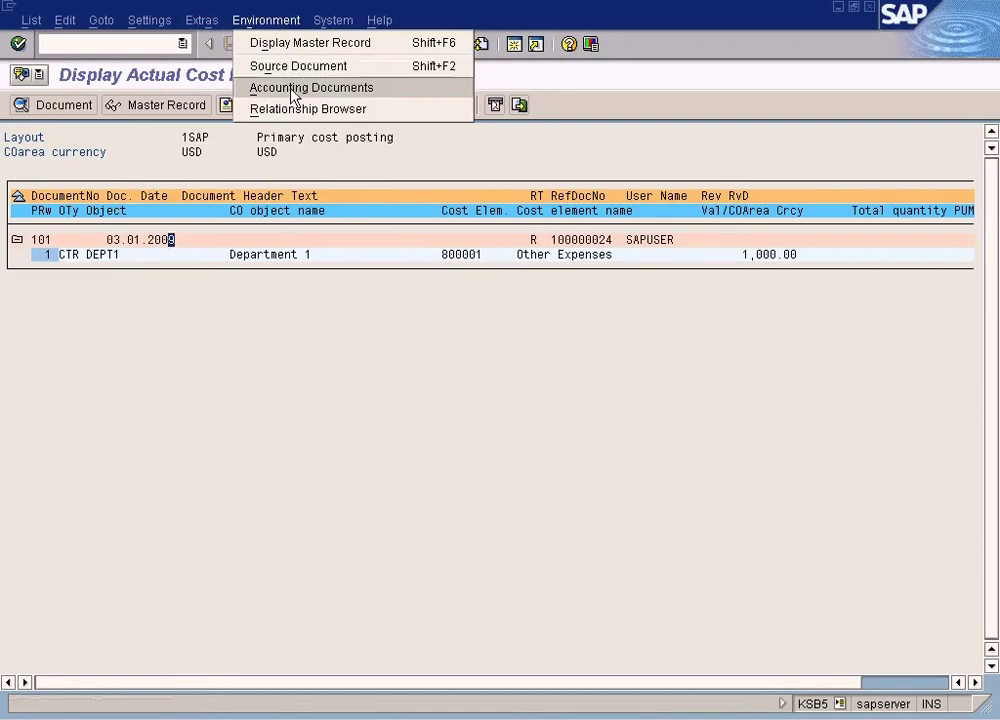
click(290, 86)
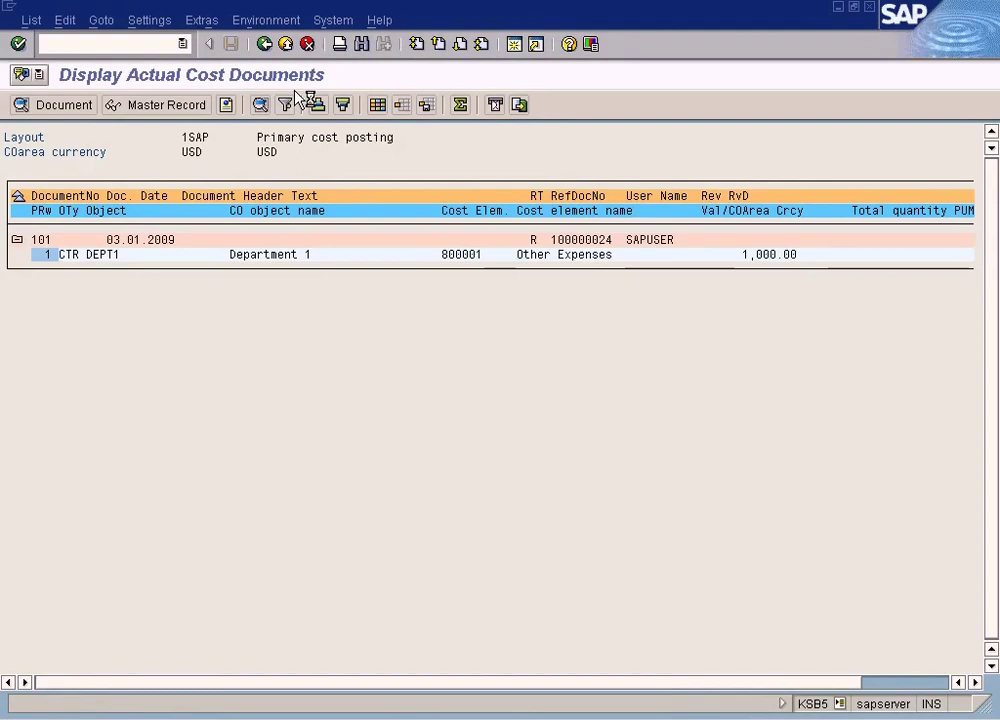
click(303, 100)
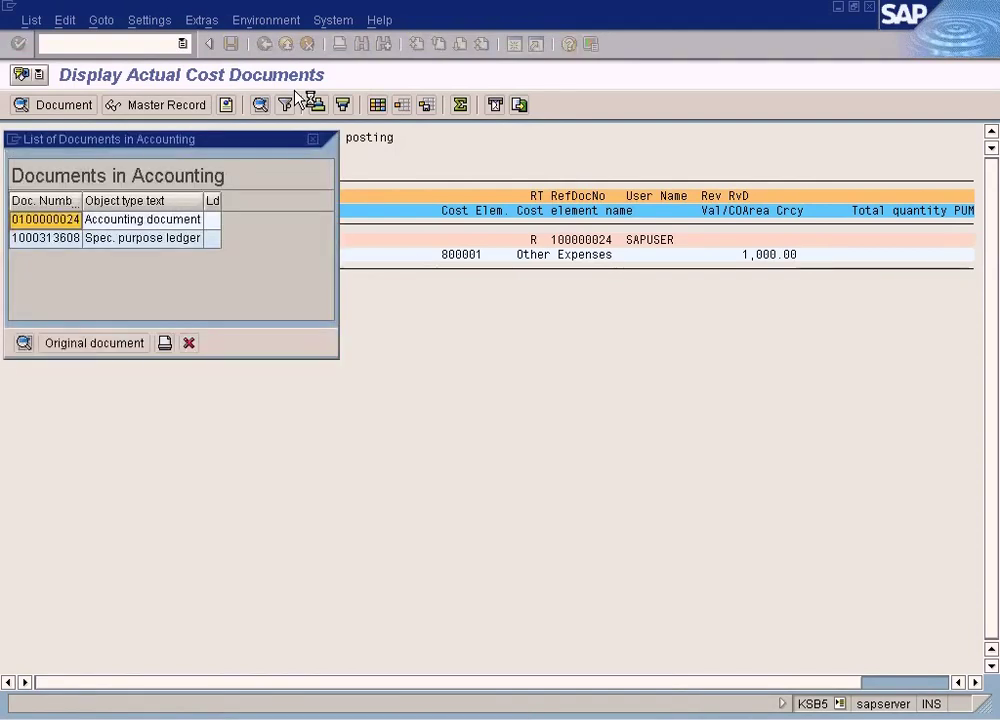
click(155, 222)
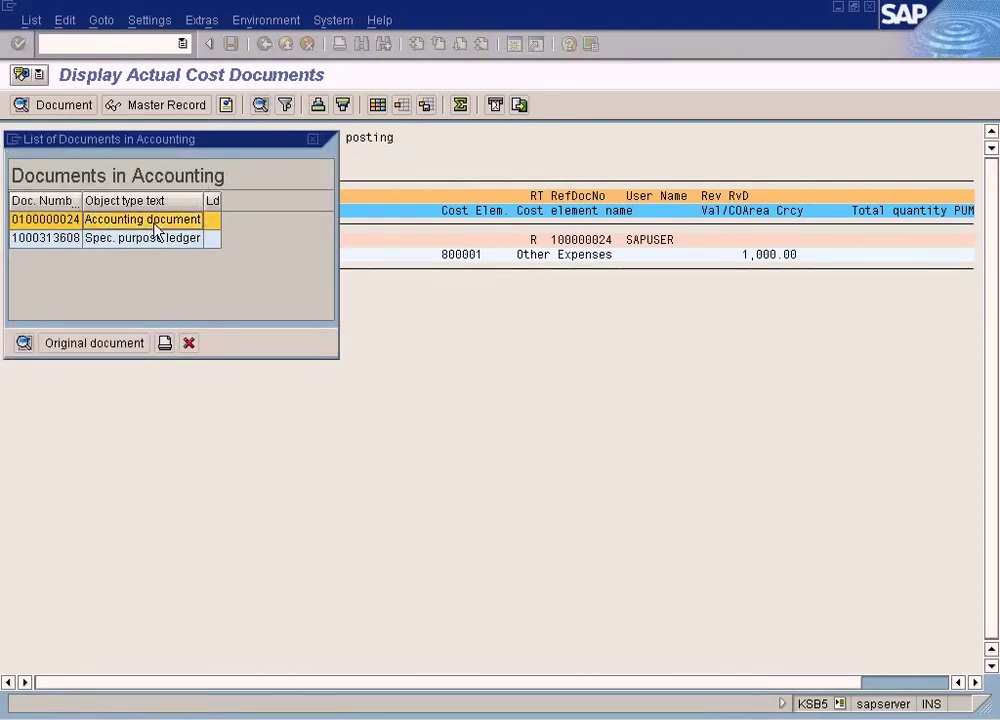
double_click(155, 227)
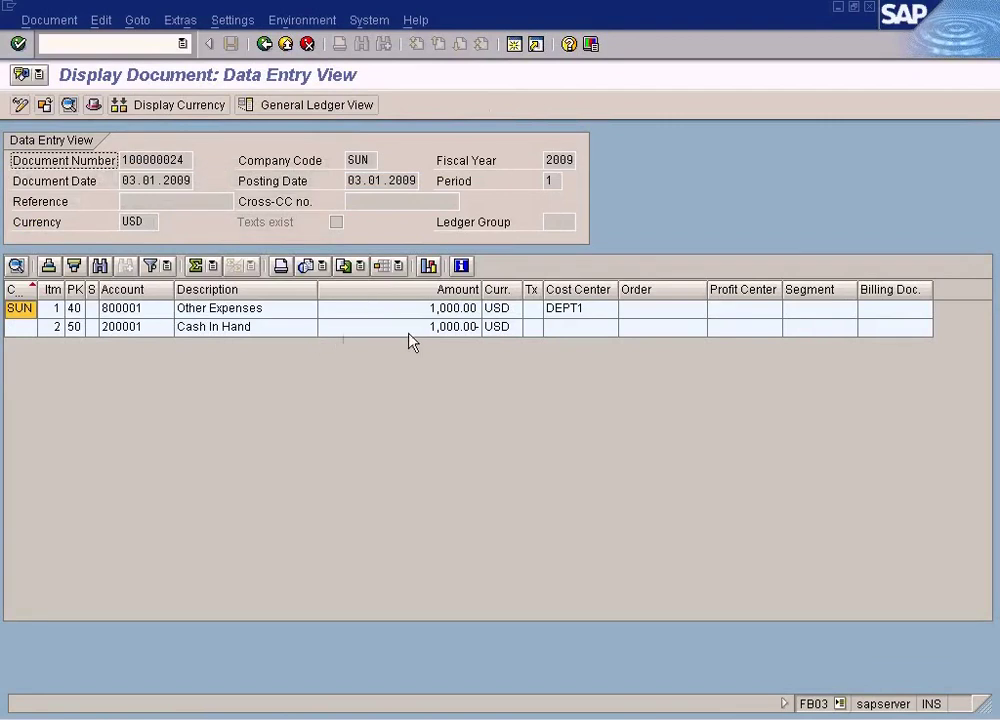
Leave the accounting document, close its document list and exit the actual cost documents report back to the SAP menu.
click(264, 46)
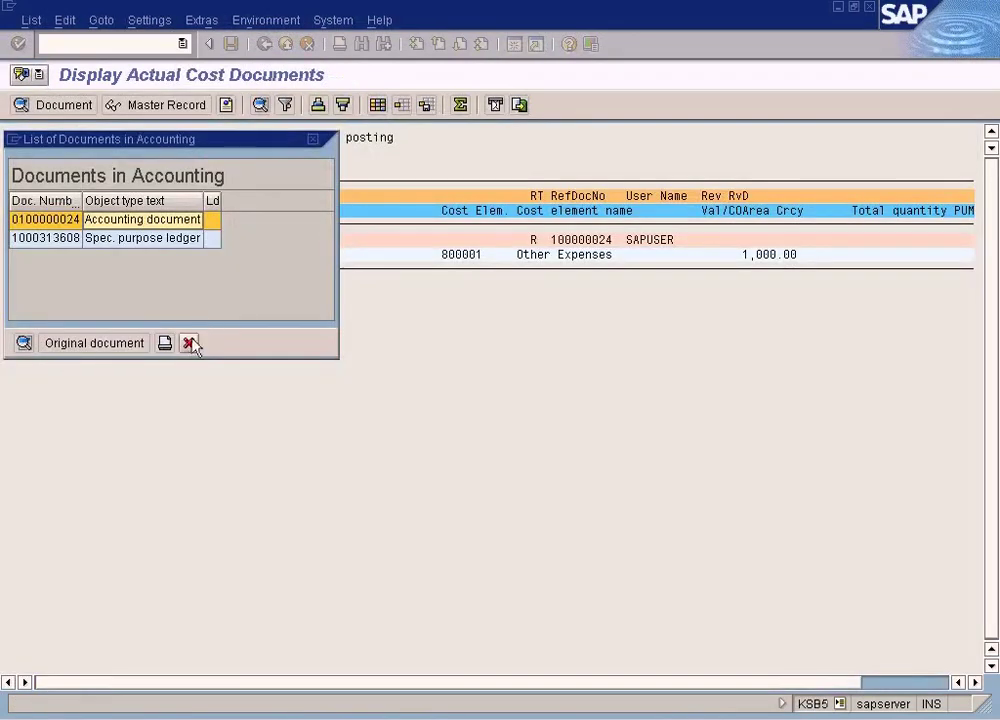
click(189, 343)
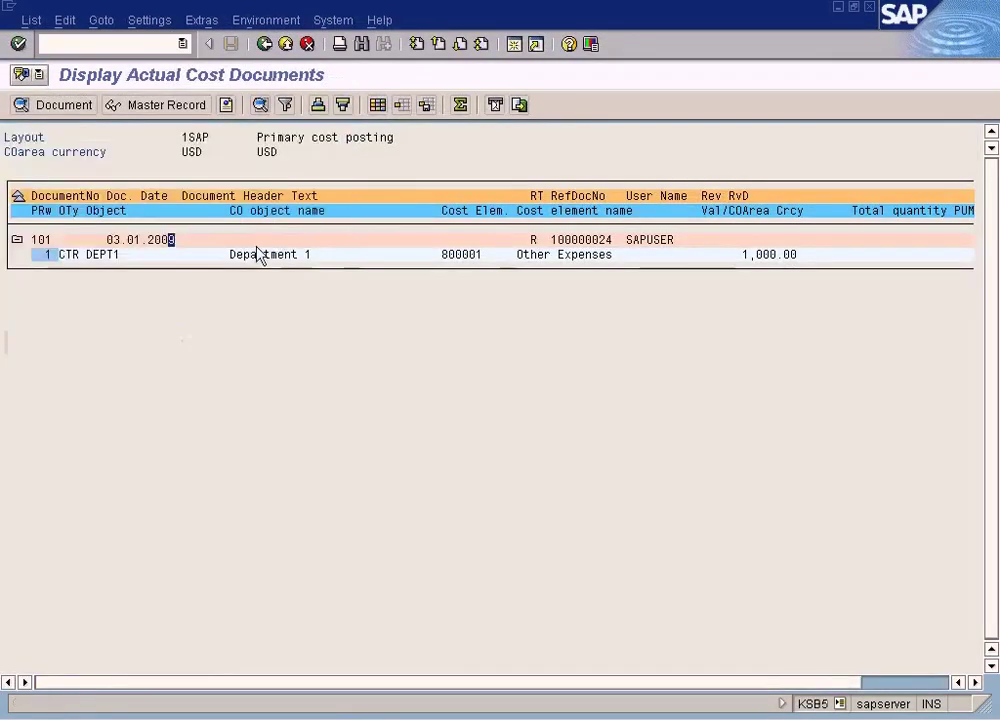
click(264, 44)
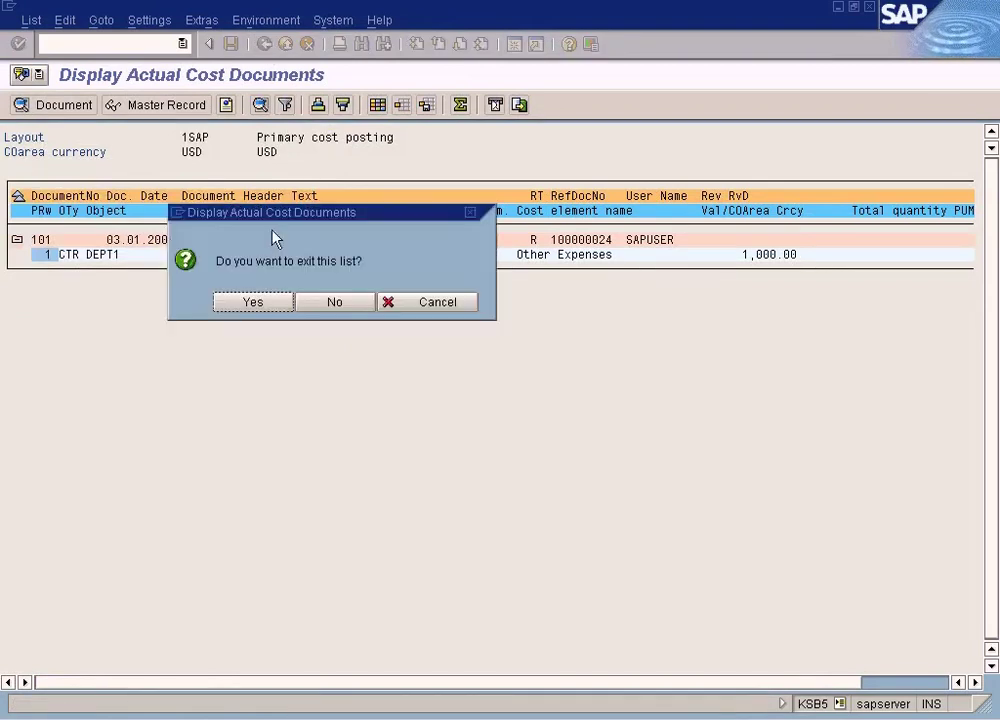
click(268, 301)
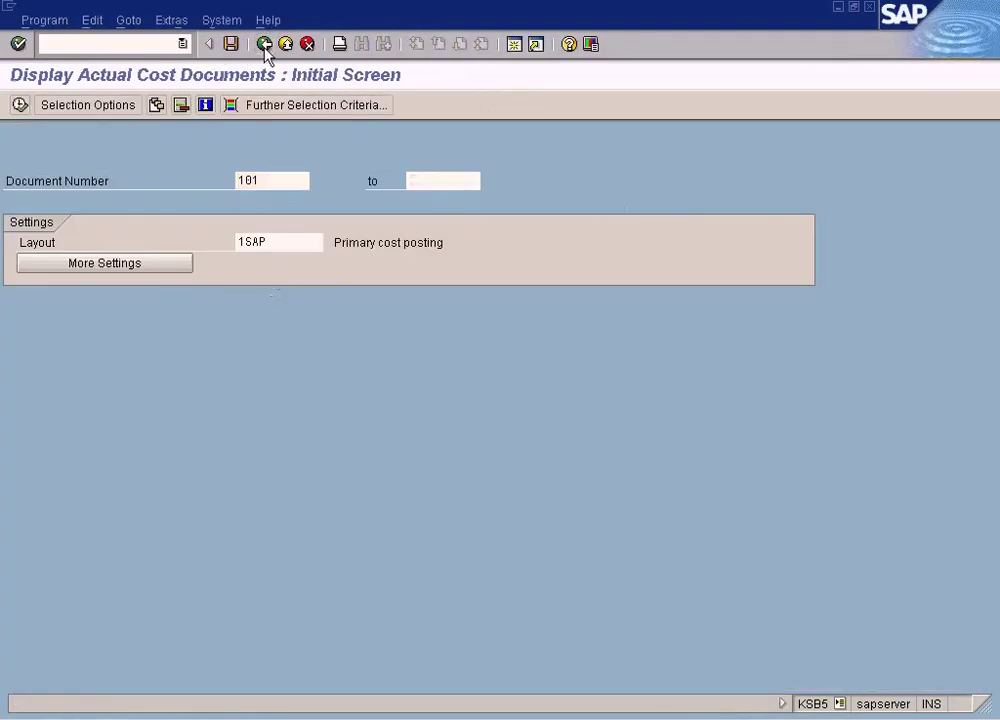
click(264, 44)
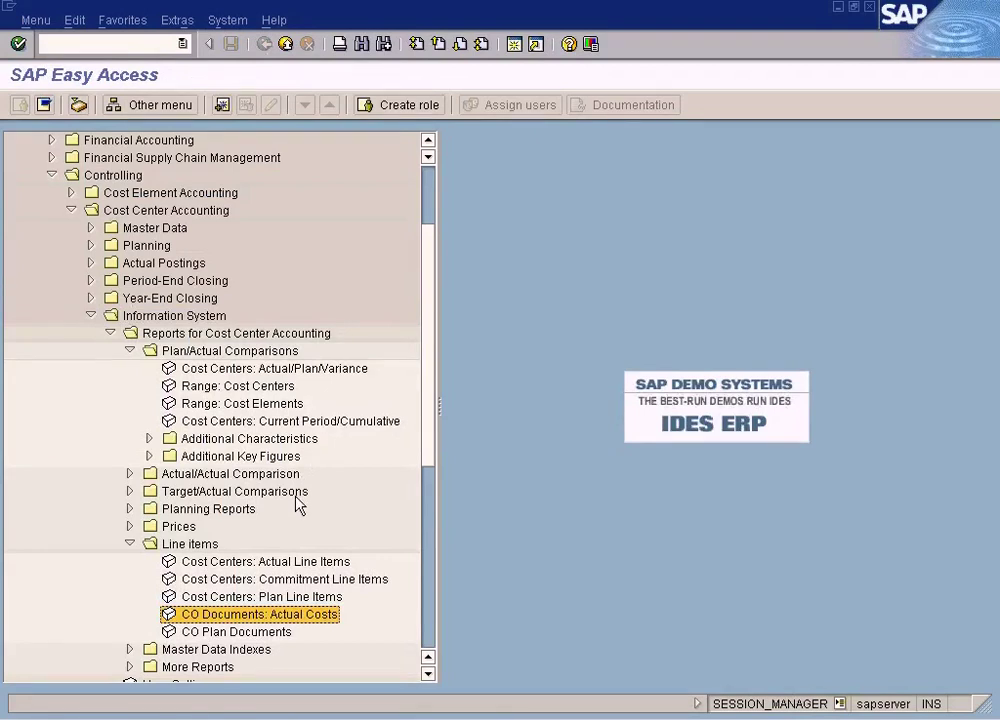
View the selection screen of the Cost Centers: Commitment Line Items report and return to the SAP menu.
click(320, 582)
double_click(320, 582)
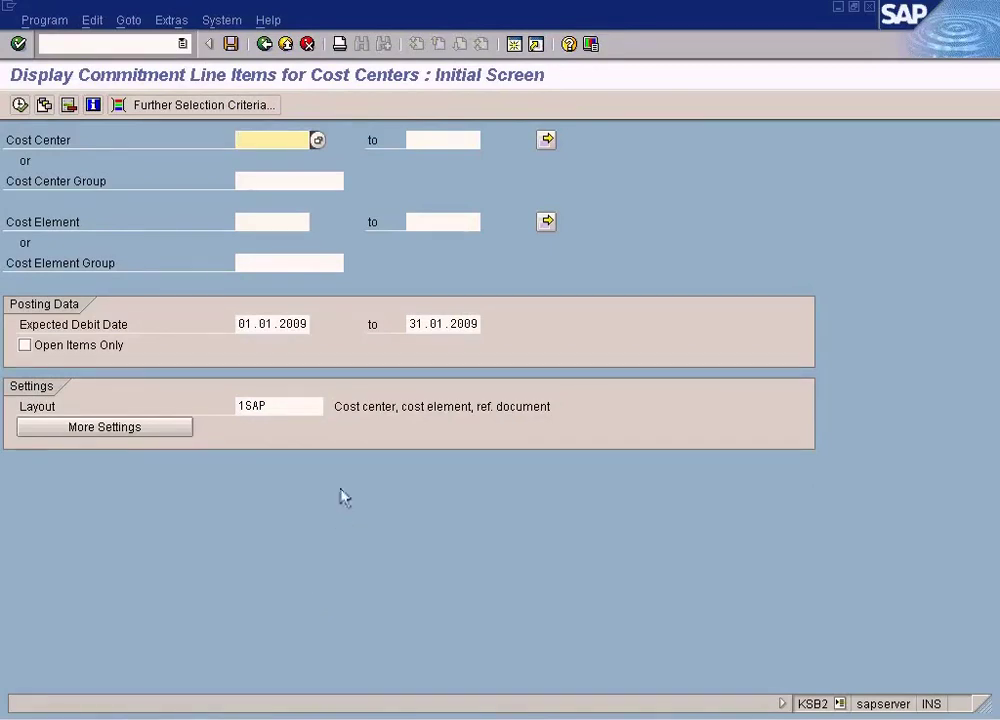
click(264, 44)
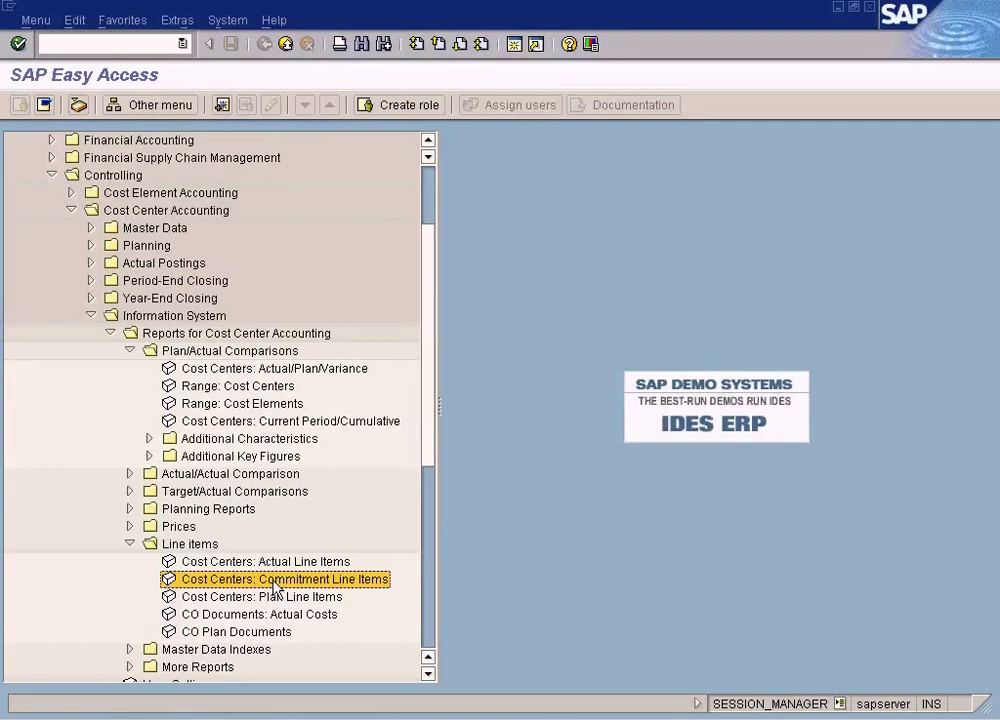
Run the Range: Cost Centers report for controlling area SUN, fiscal year 2009, periods 1 to 12, and exit it.
click(259, 389)
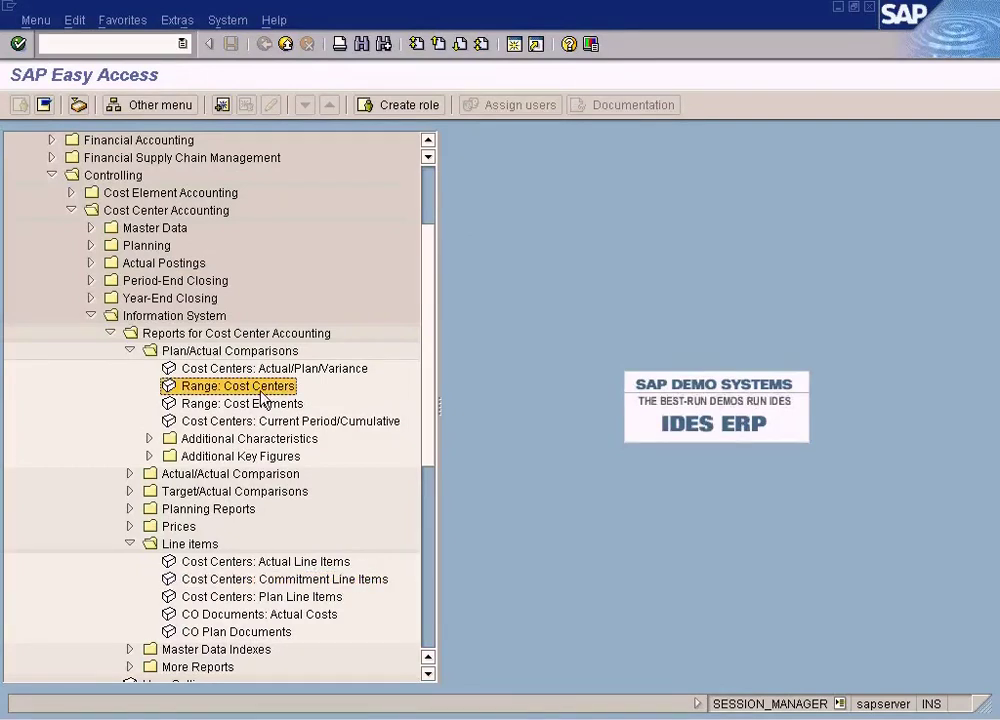
double_click(260, 390)
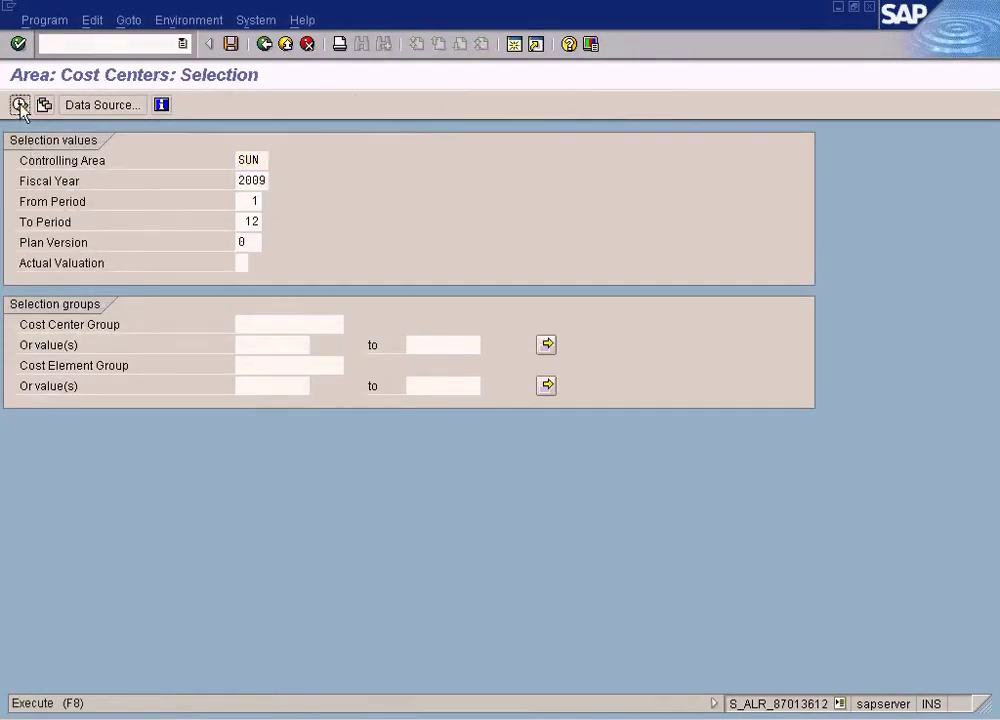
click(19, 105)
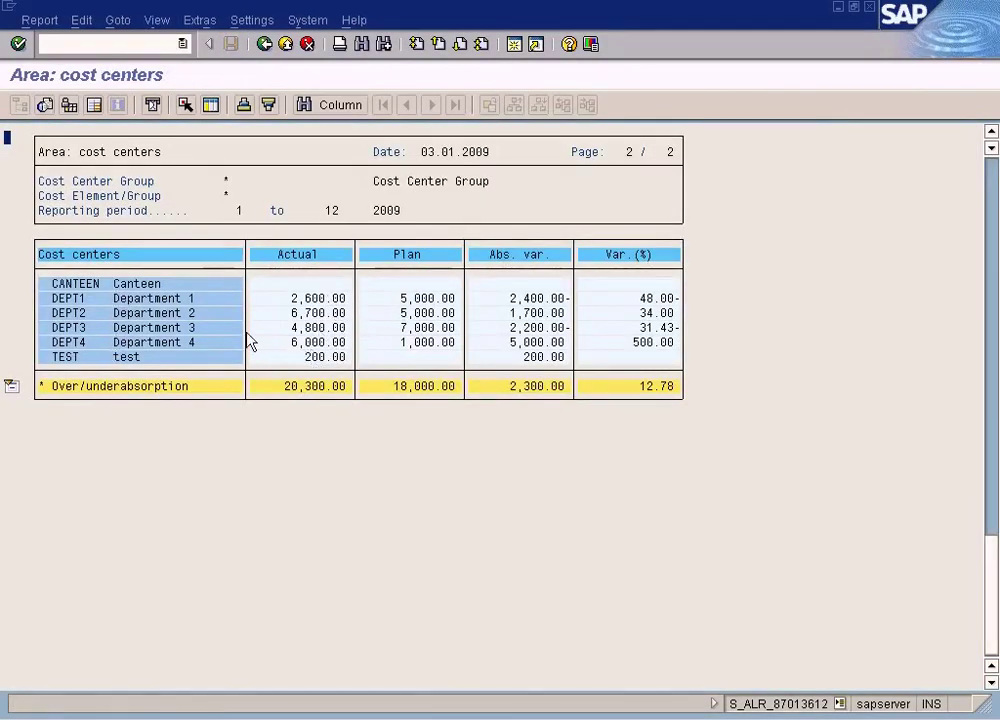
click(265, 45)
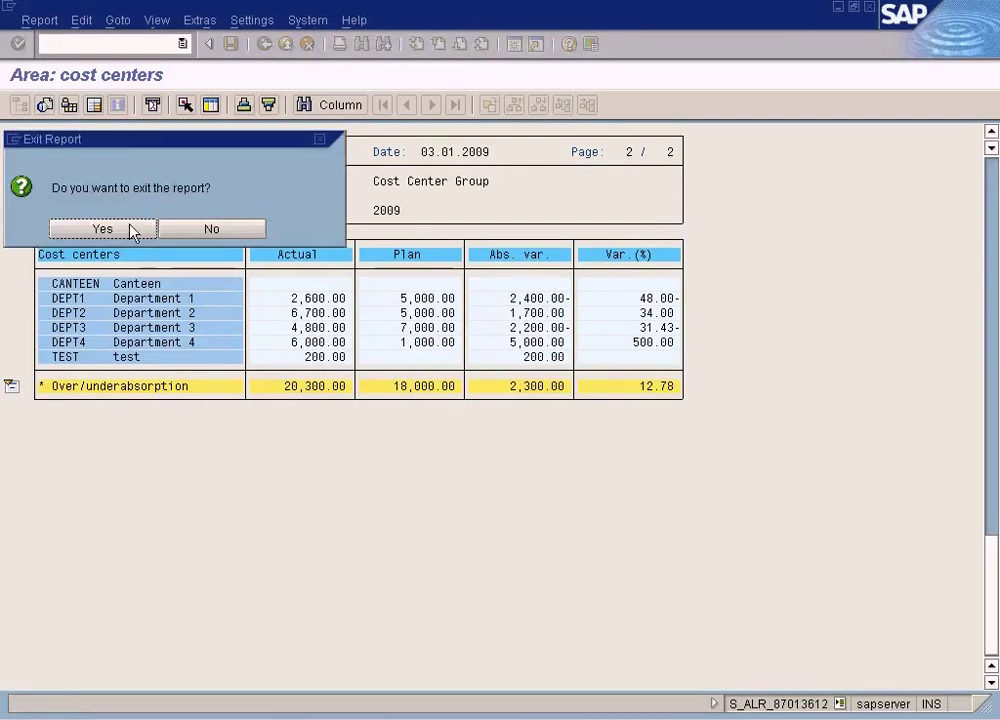
click(103, 229)
click(264, 45)
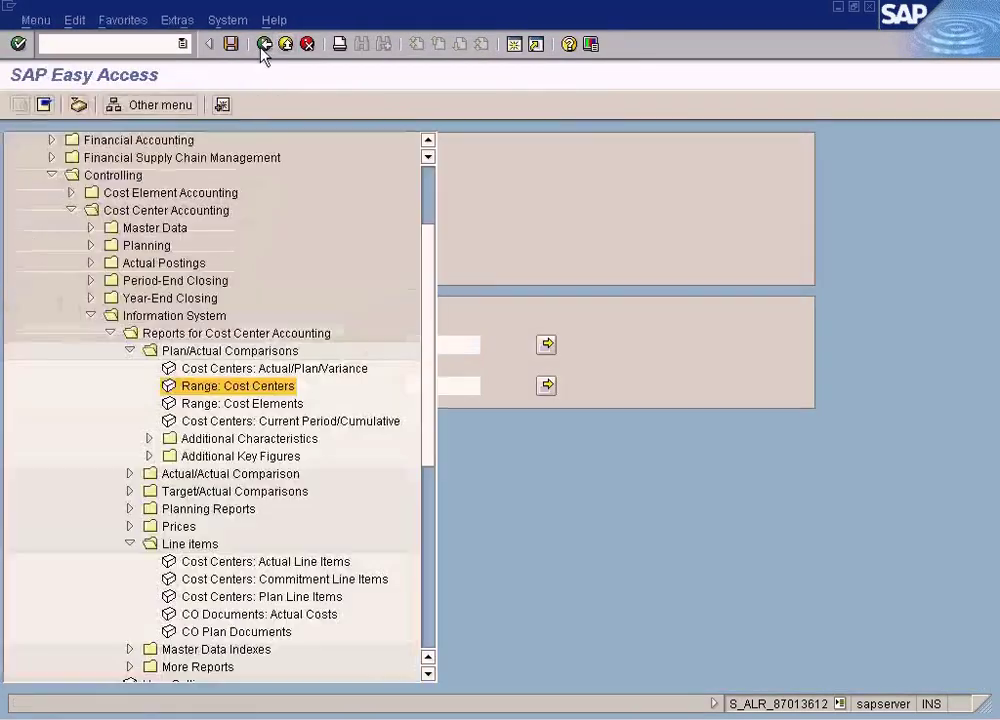
Expand Master Data Indexes and look over the cost center, cost element and statistical key figure master data reports.
scroll(180, 520, down, 1)
click(128, 598)
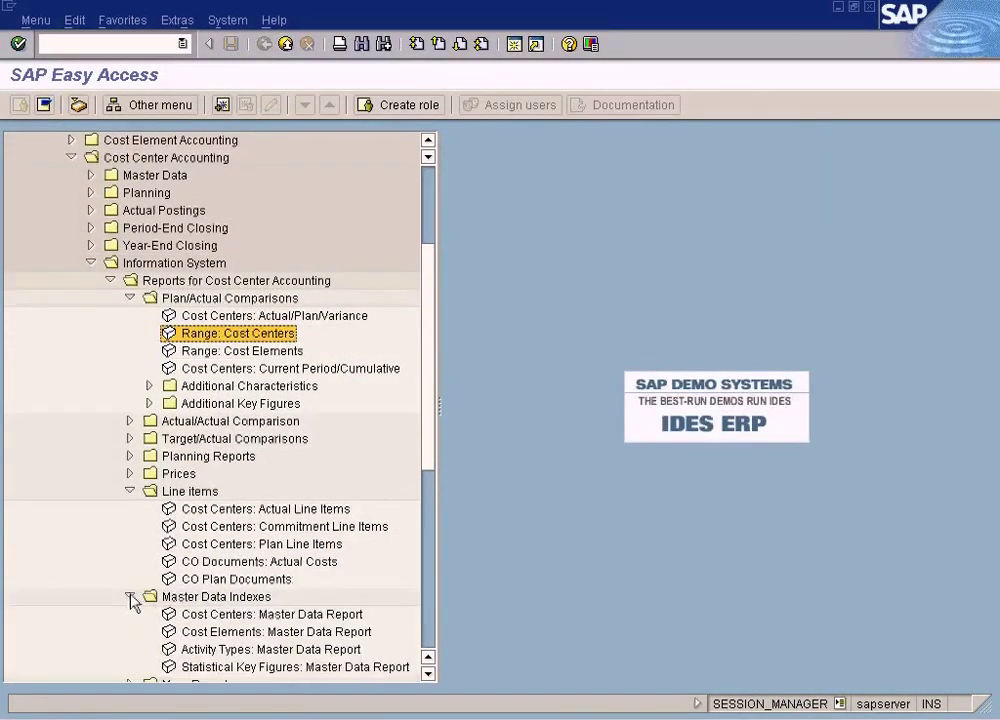
scroll(133, 601, down, 1)
click(317, 564)
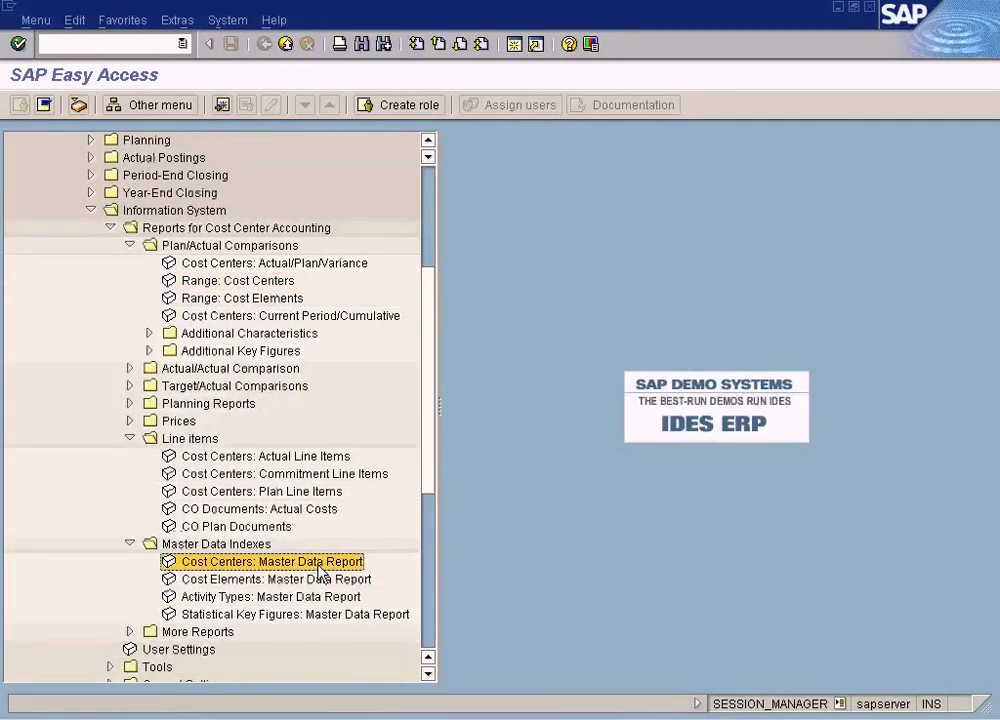
click(252, 580)
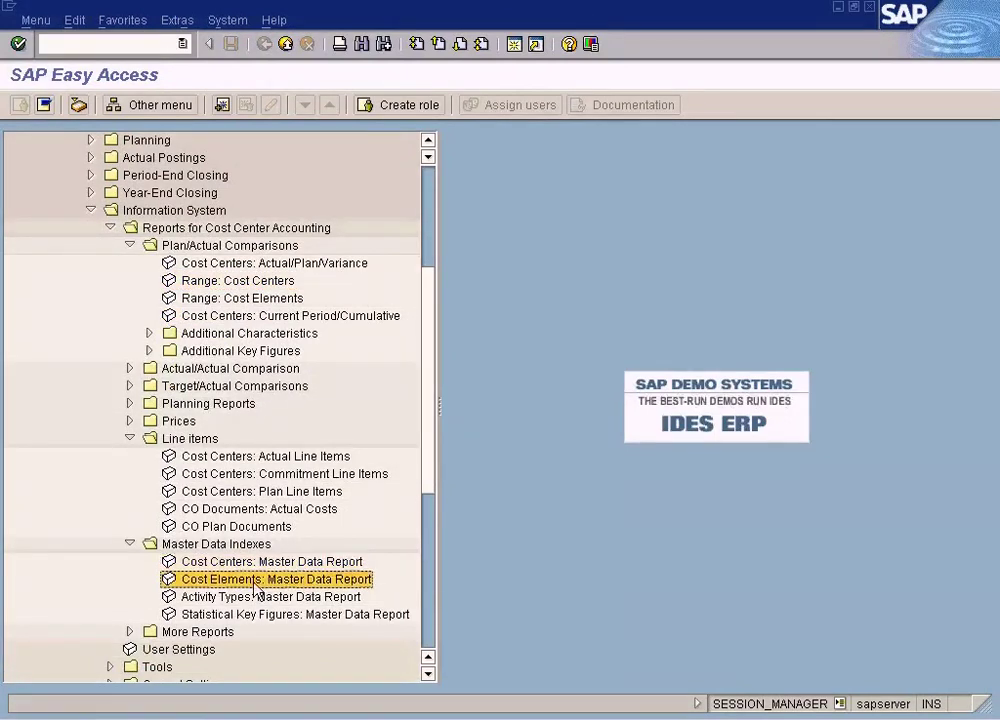
click(259, 616)
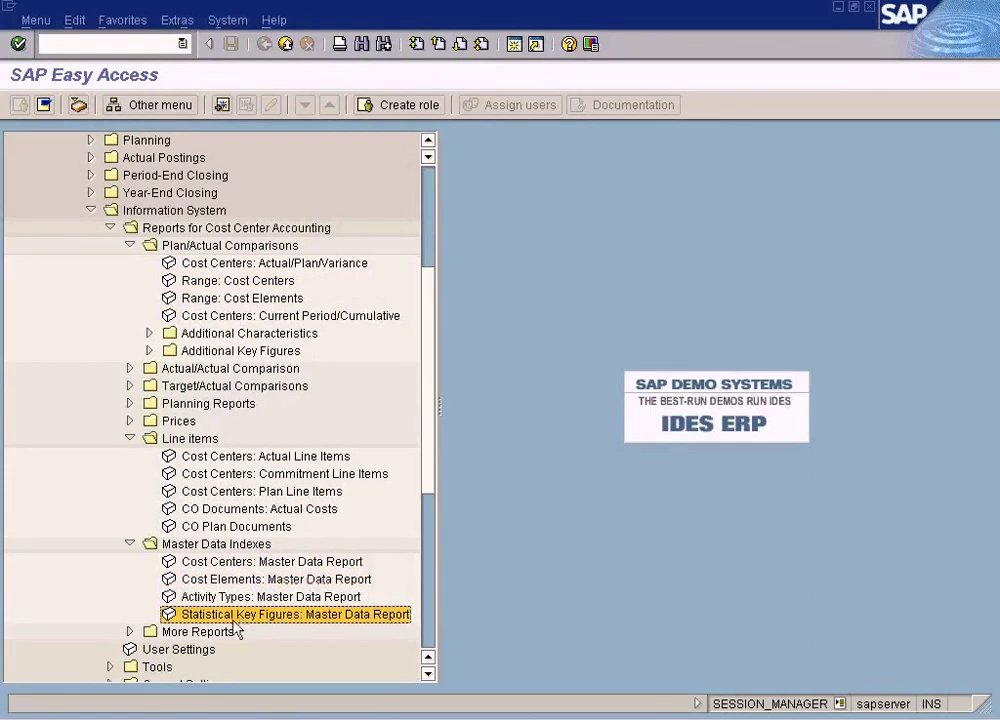
Expand More Reports and look through the additional cost center reports, including Range: Actual/Budget/Commitments.
click(130, 634)
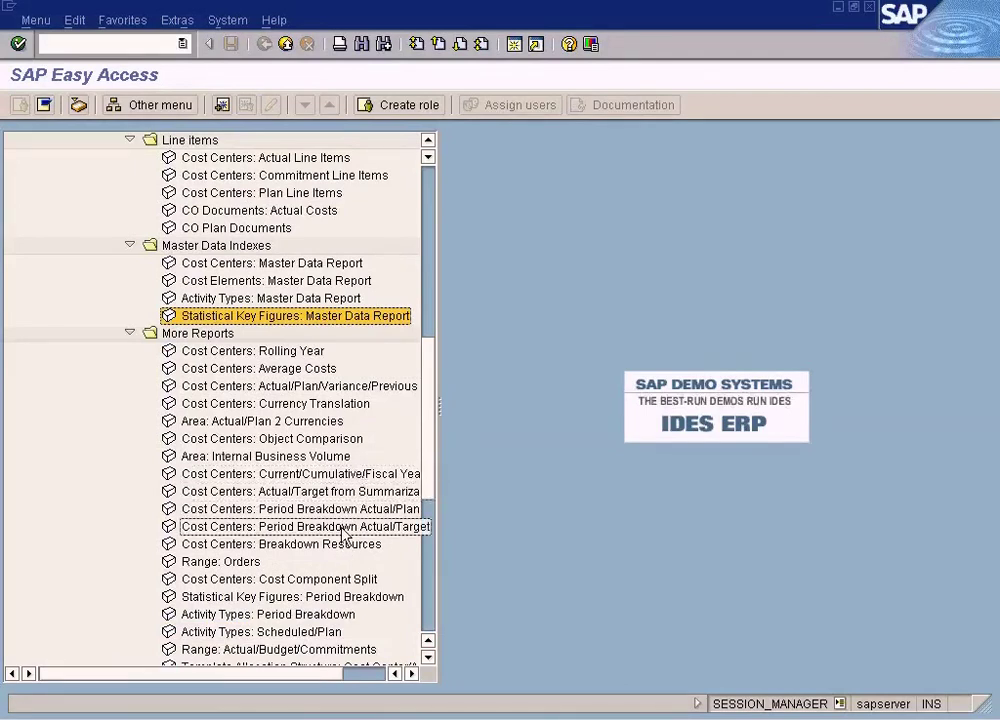
scroll(343, 535, down, 2)
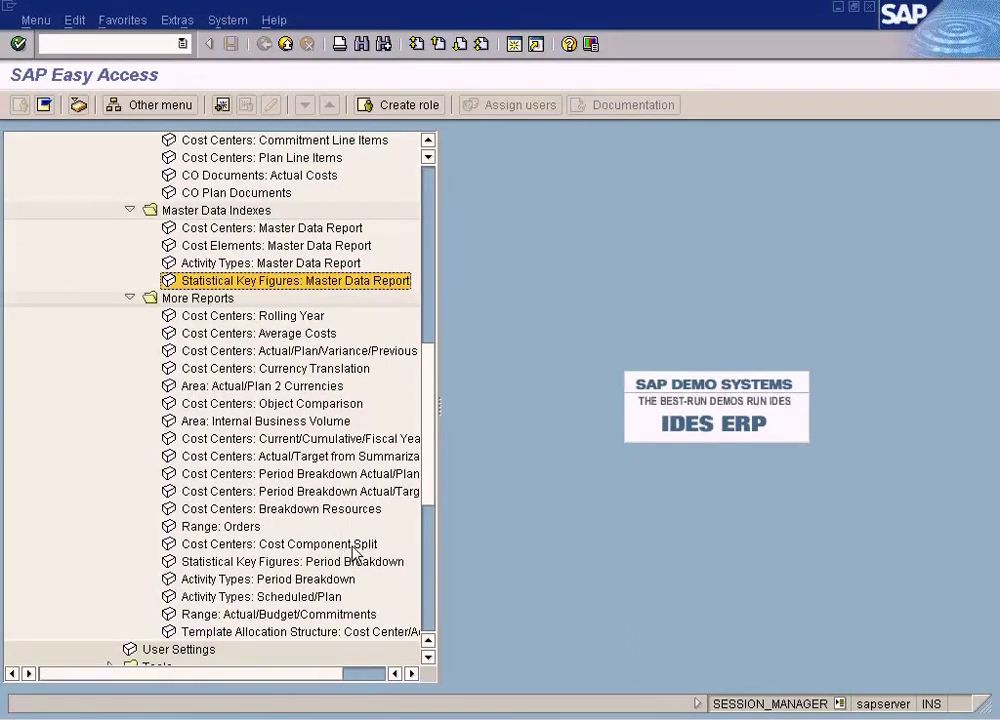
click(330, 612)
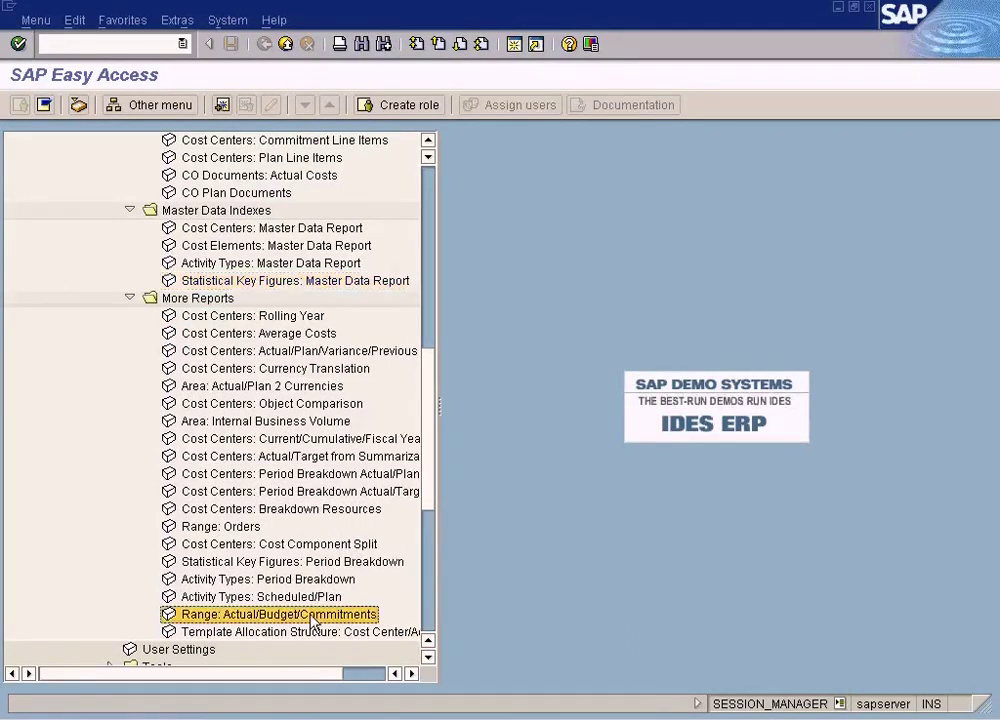
scroll(345, 598, up, 5)
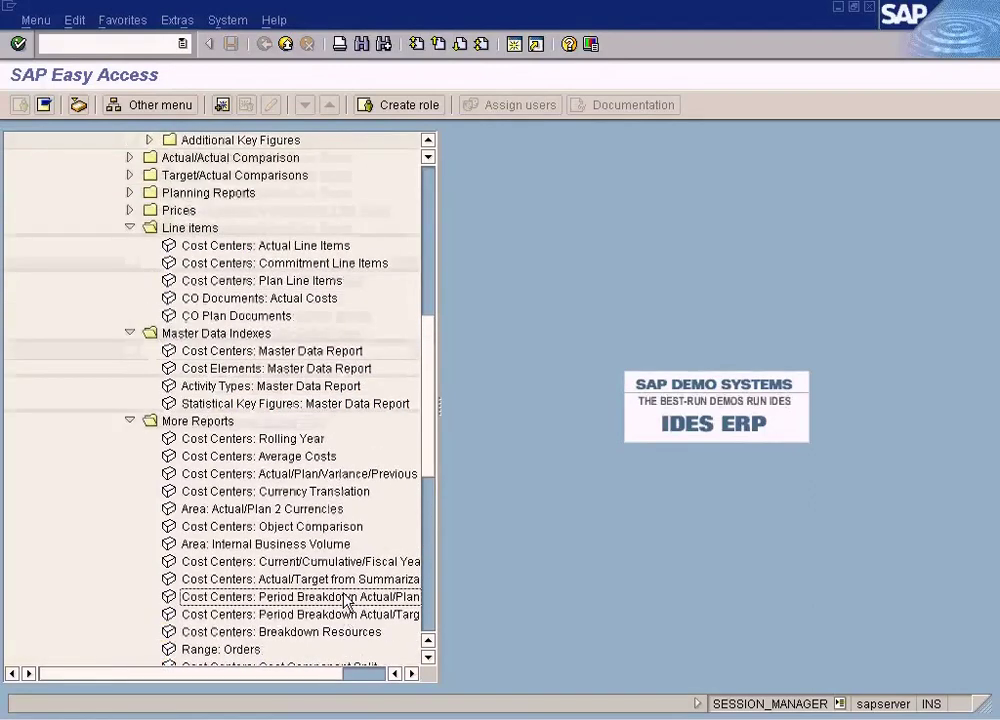
scroll(345, 598, up, 1)
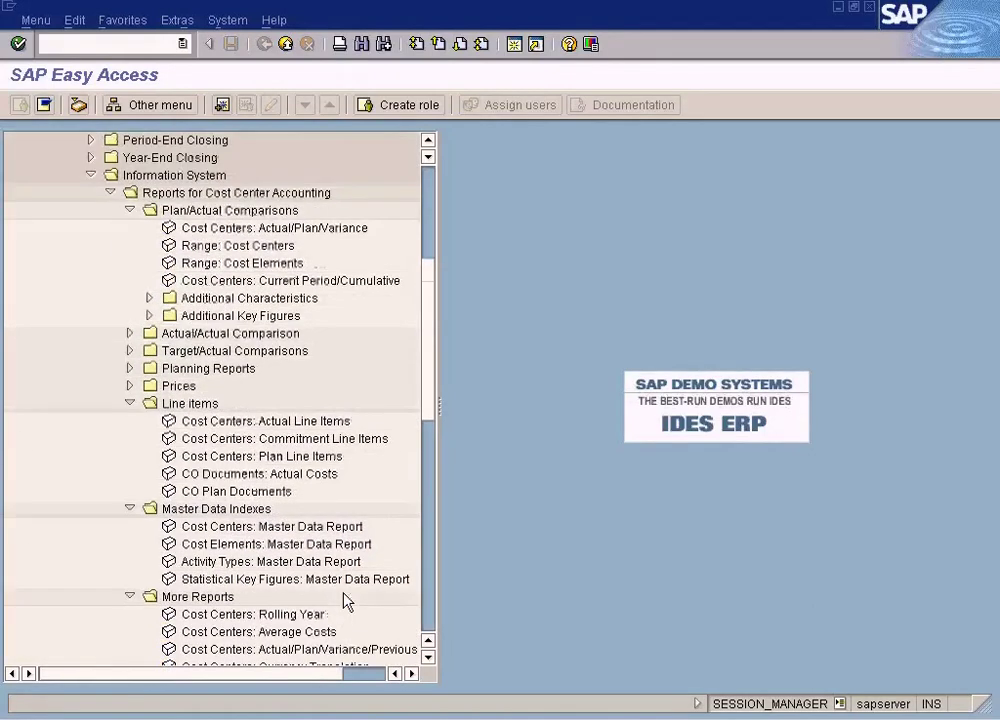
scroll(345, 598, down, 4)
scroll(345, 598, down, 4)
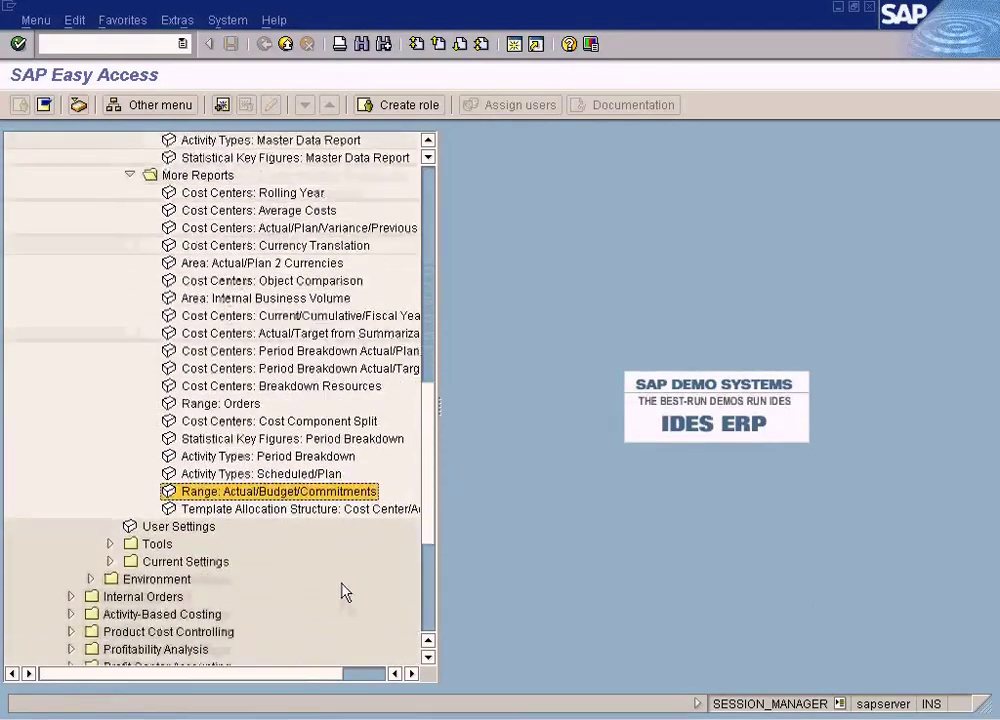
Collapse the More Reports, Line items and Plan/Actual Comparisons folders under Reports for Cost Center Accounting.
click(196, 530)
scroll(196, 540, up, 1)
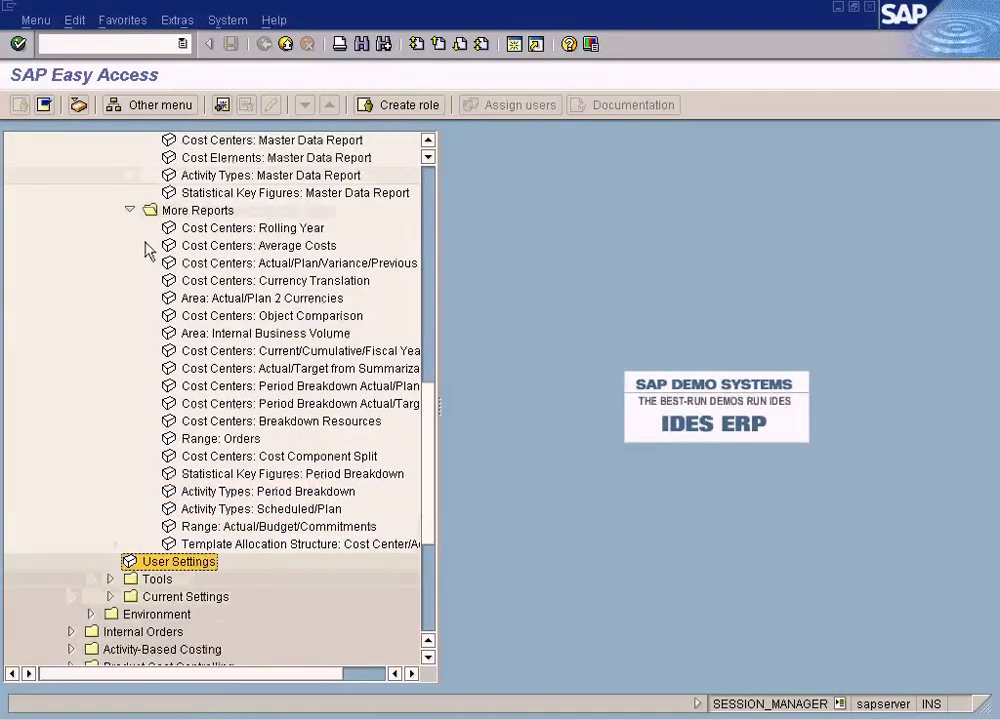
click(129, 210)
scroll(180, 318, up, 3)
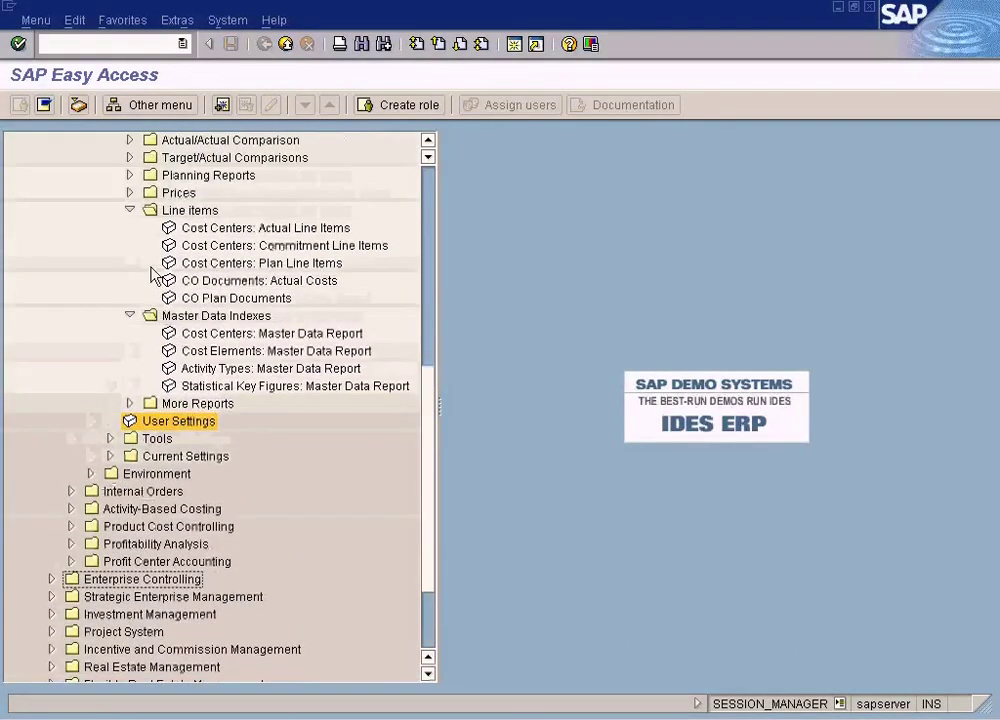
click(129, 212)
scroll(121, 352, up, 4)
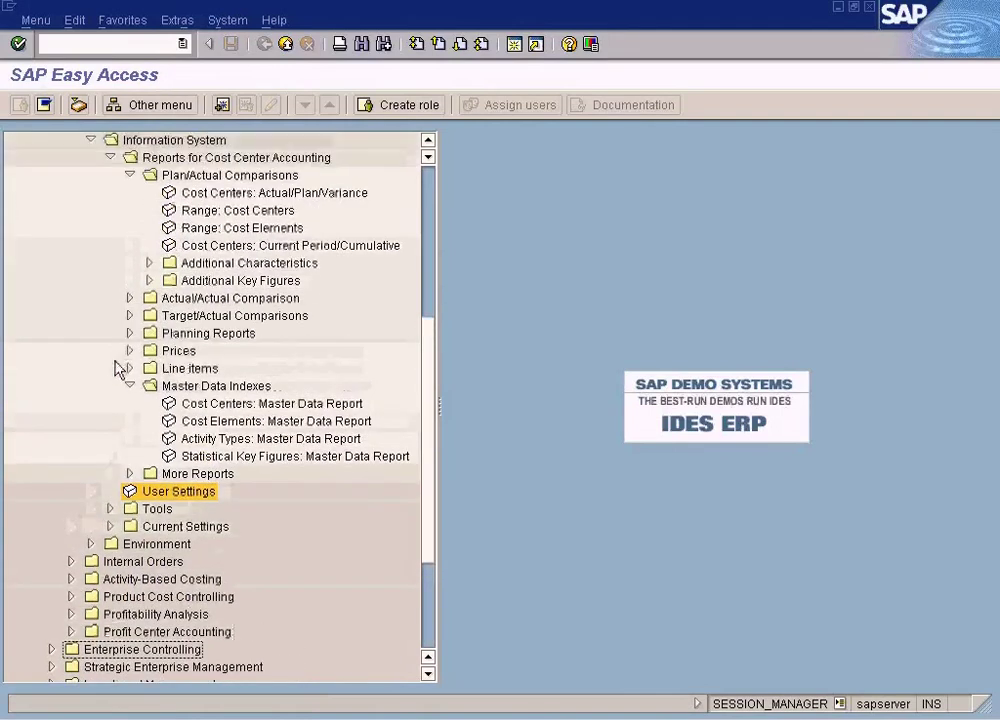
click(129, 228)
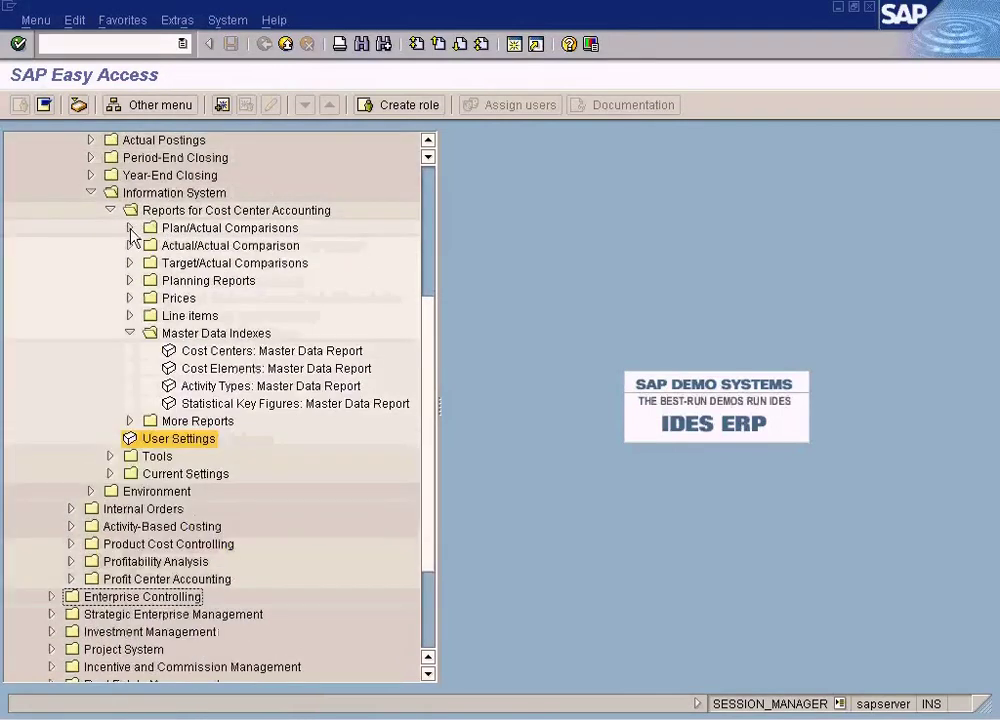
Open the cost center information system's User Settings with controlling area sun and review the planning period and report currency settings.
double_click(178, 441)
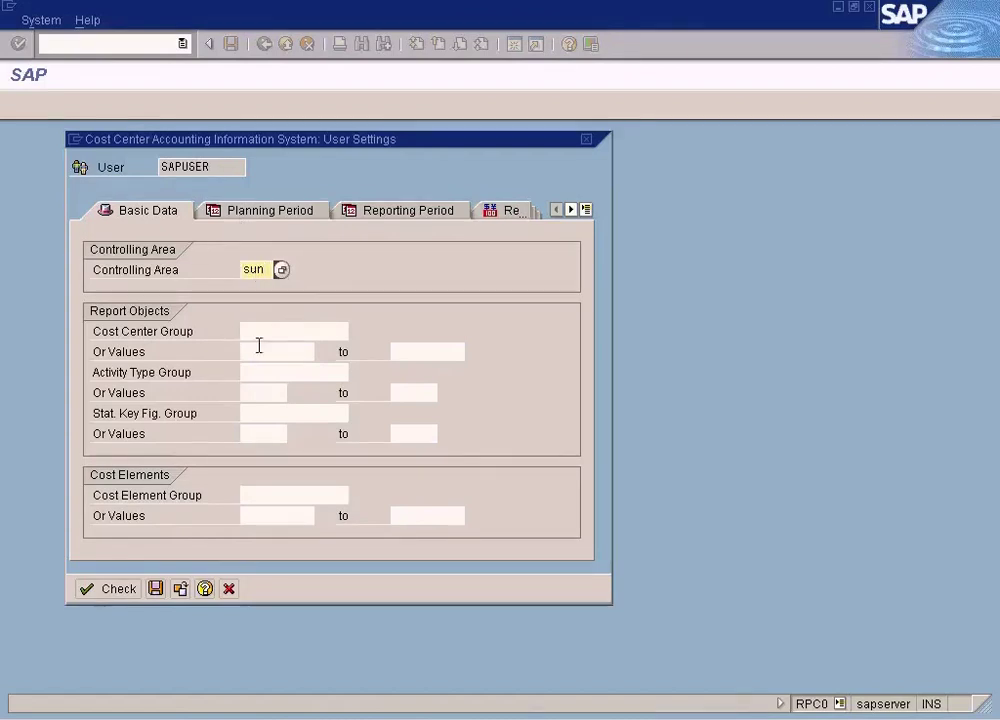
click(290, 216)
click(497, 215)
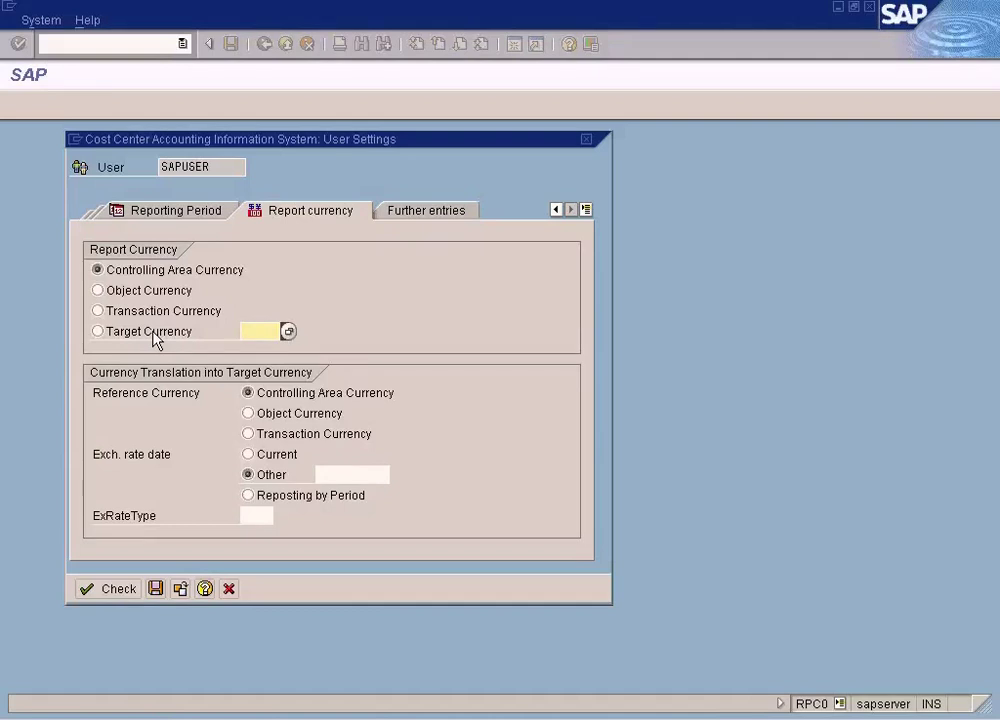
Review the list of available target currencies and the plan version and valuation options under further entries.
click(288, 331)
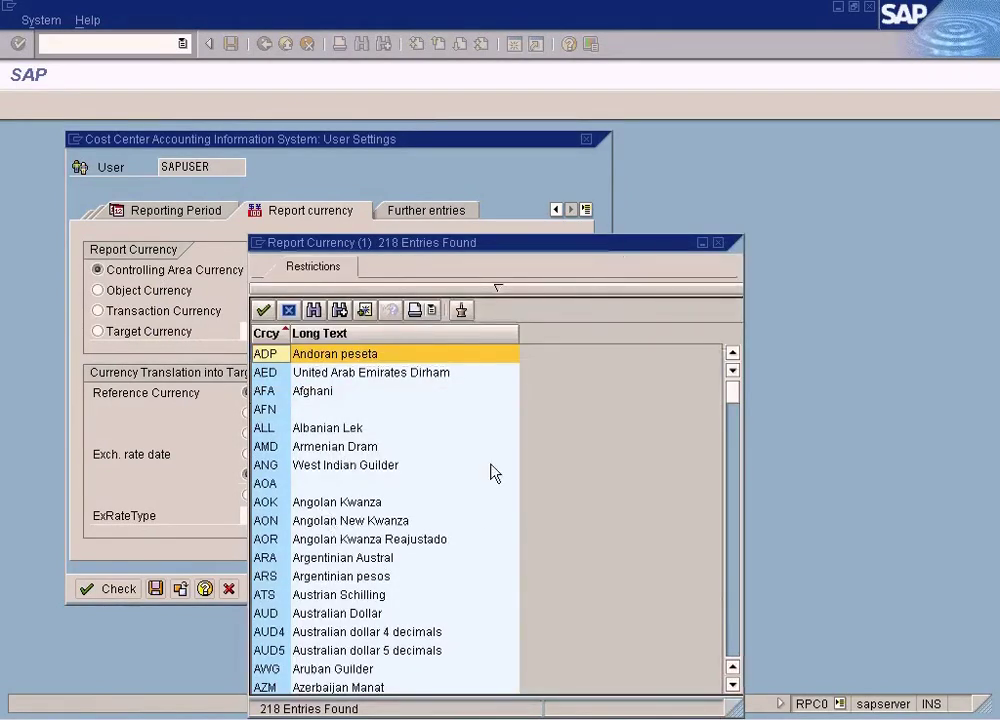
click(717, 243)
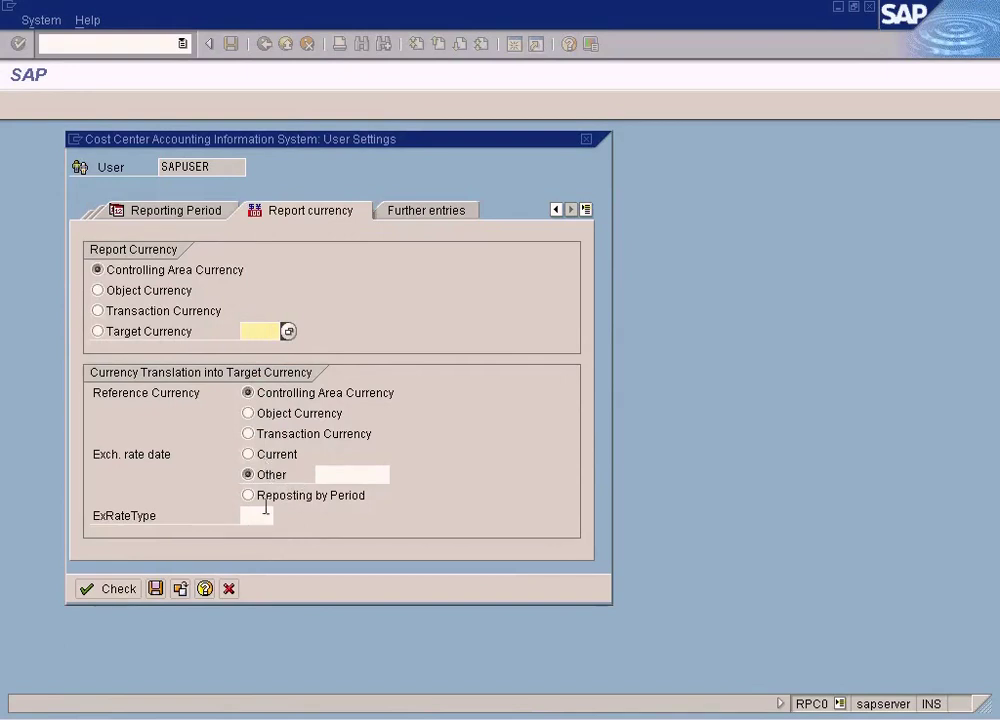
click(450, 211)
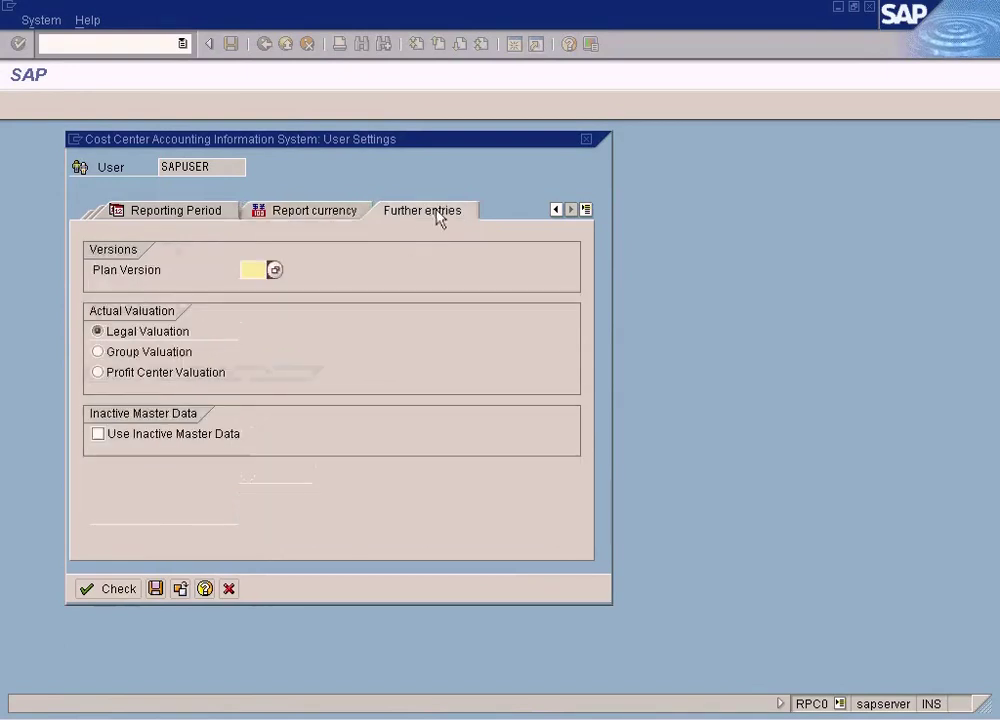
click(324, 212)
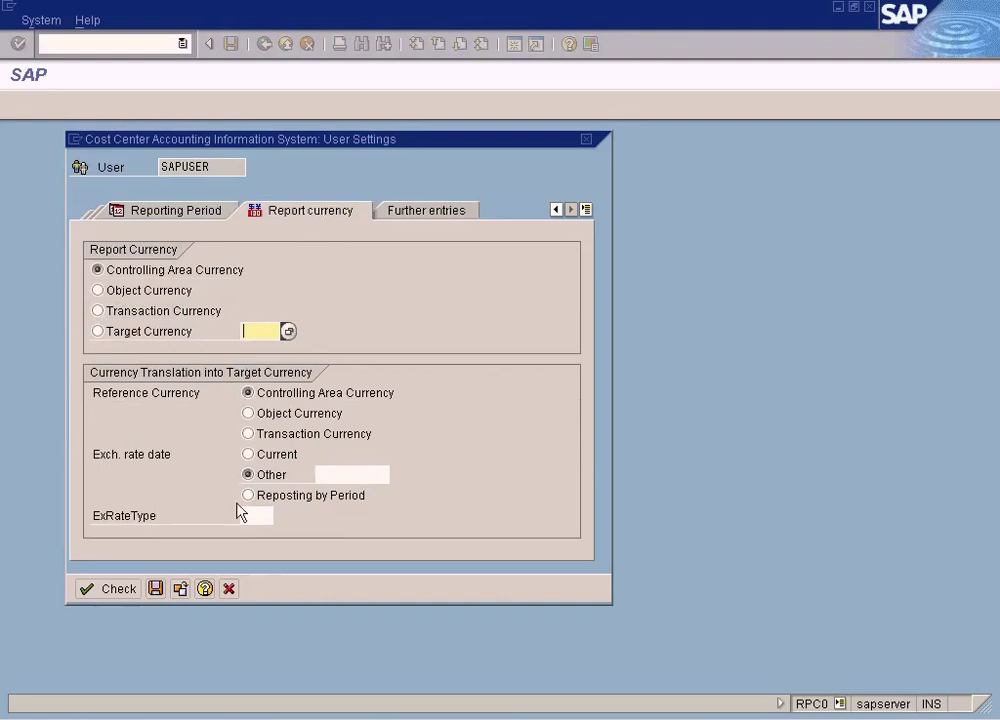
Open a second session and expand Accounting, Controlling, Cost Center Accounting and Information System down to Reports for Cost Center Accounting.
click(73, 143)
click(98, 203)
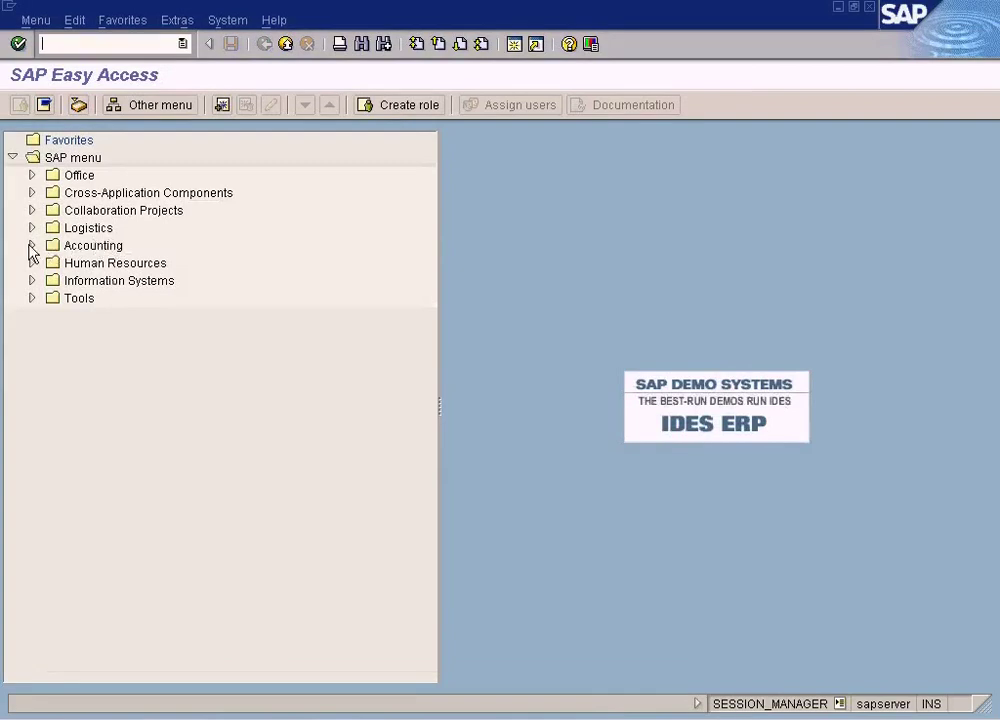
click(31, 245)
click(52, 298)
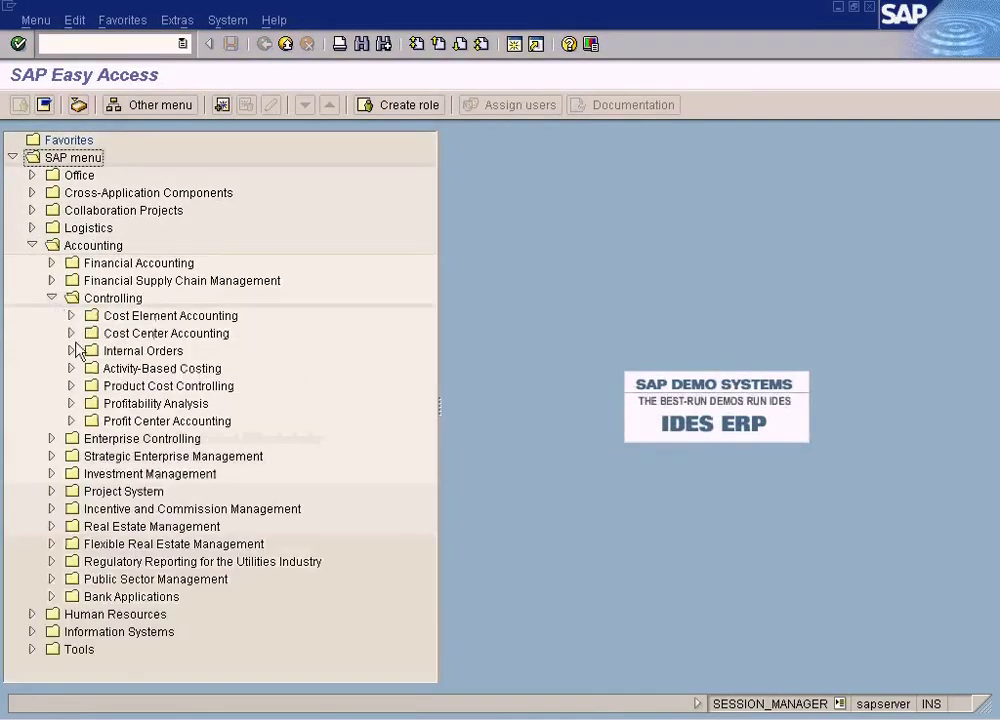
click(72, 334)
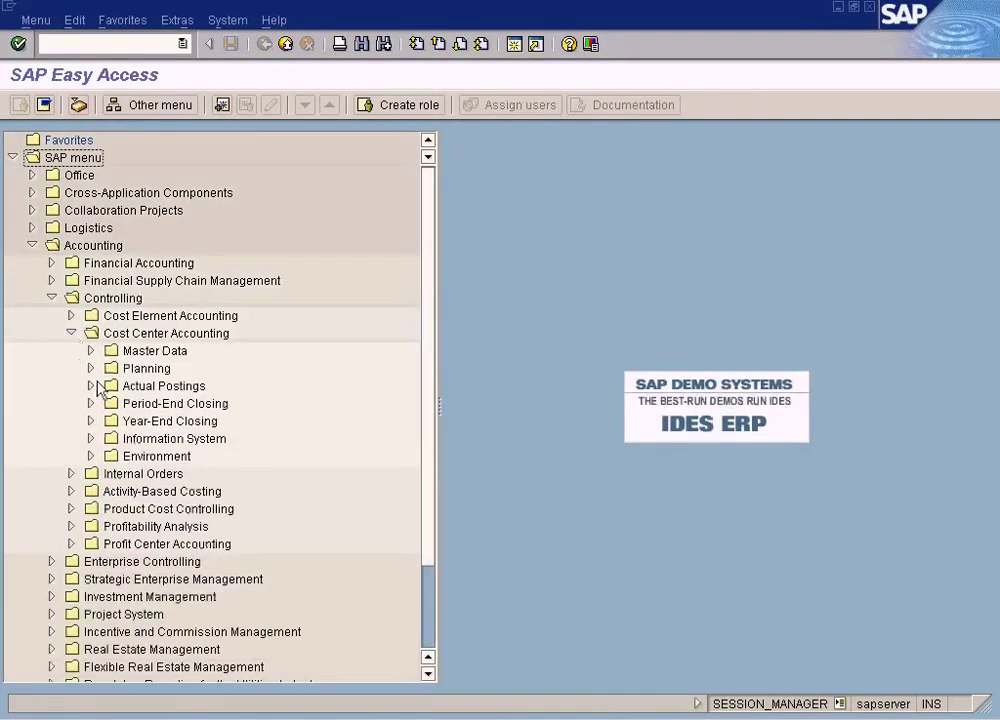
click(91, 438)
click(110, 456)
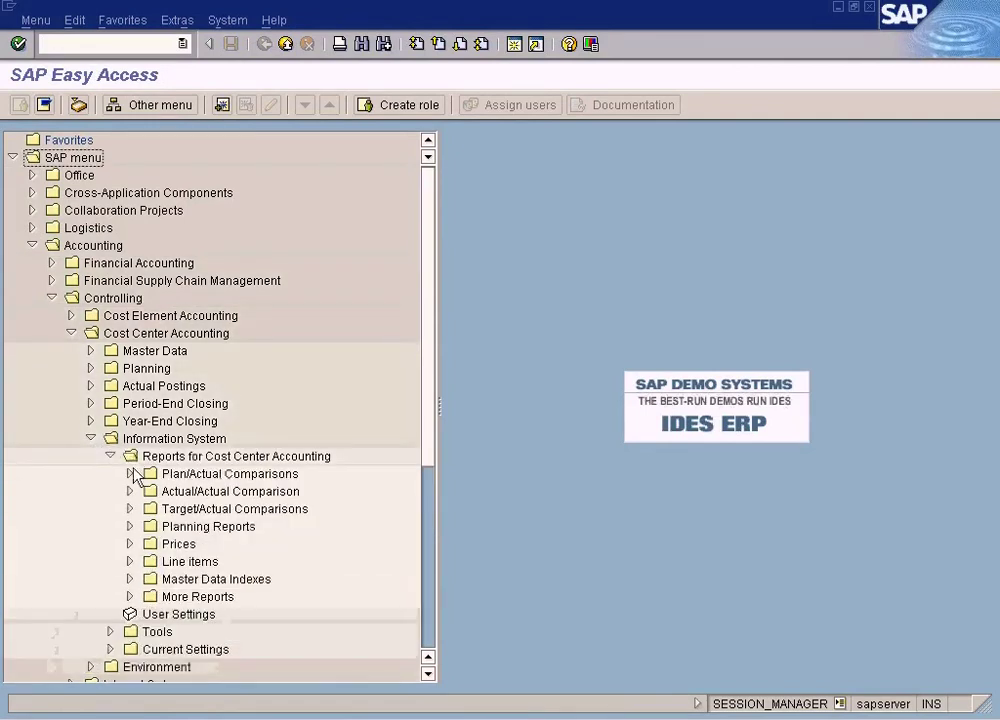
Run the Plan/Actual Comparisons report Cost Centers: Actual/Plan/Variance for controlling area SUN, 2009, periods 1 to 12, and exit the report output.
click(131, 492)
click(131, 492)
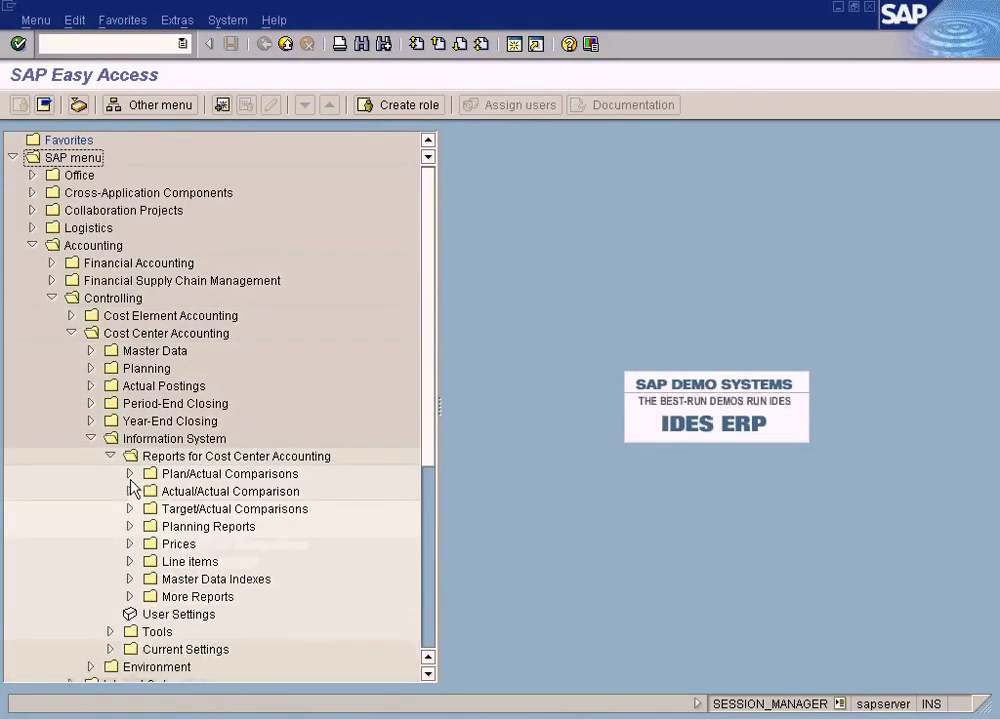
click(130, 474)
double_click(301, 492)
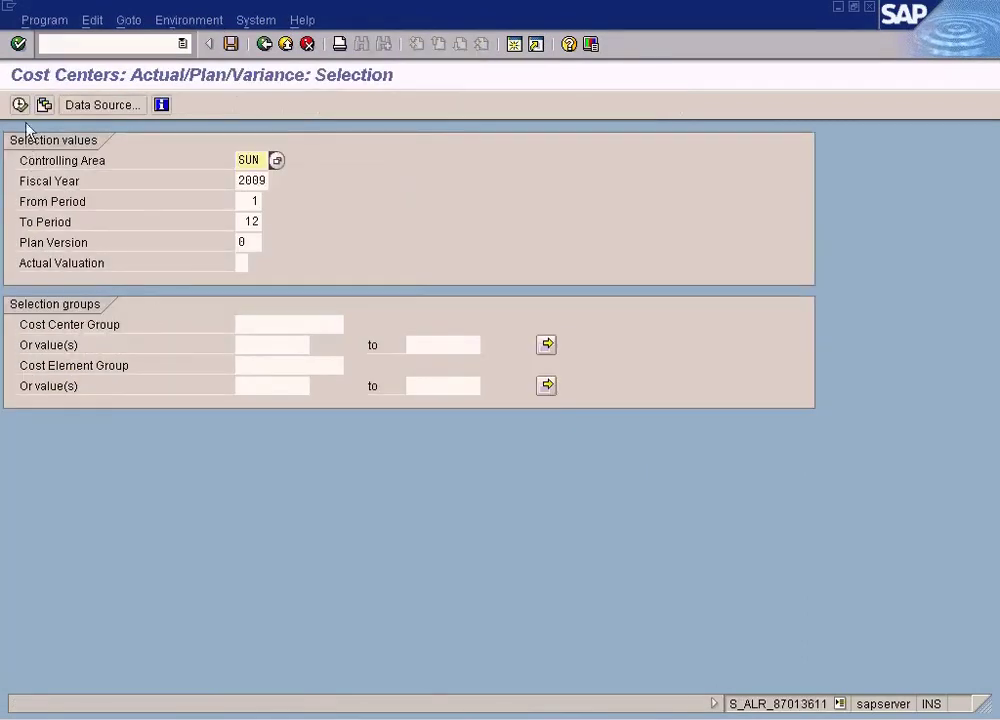
click(19, 104)
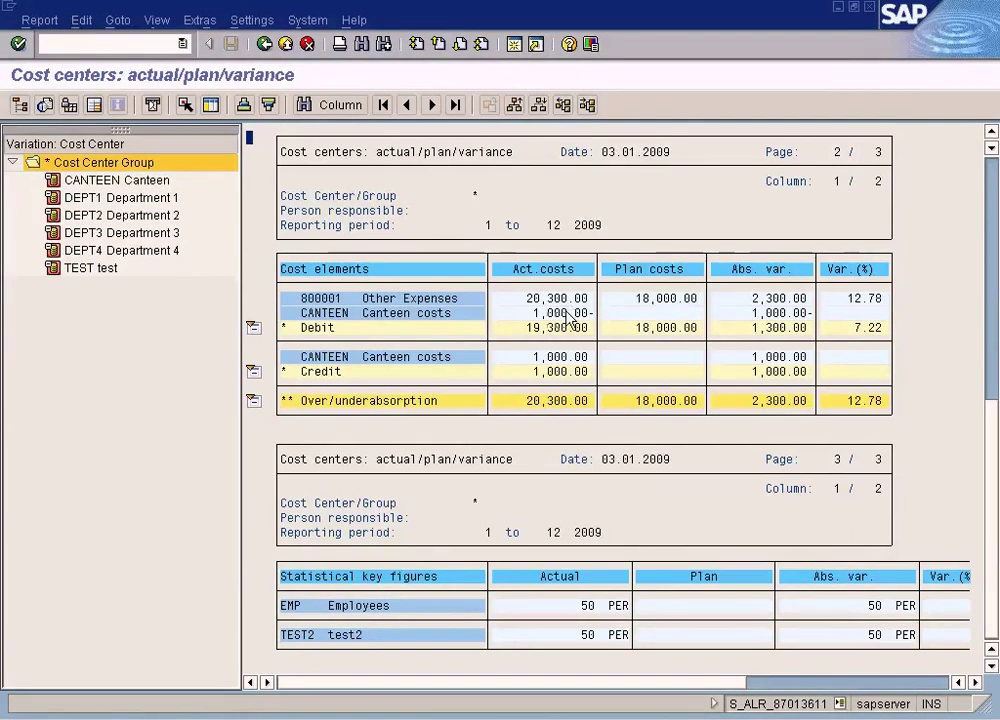
click(264, 44)
click(103, 228)
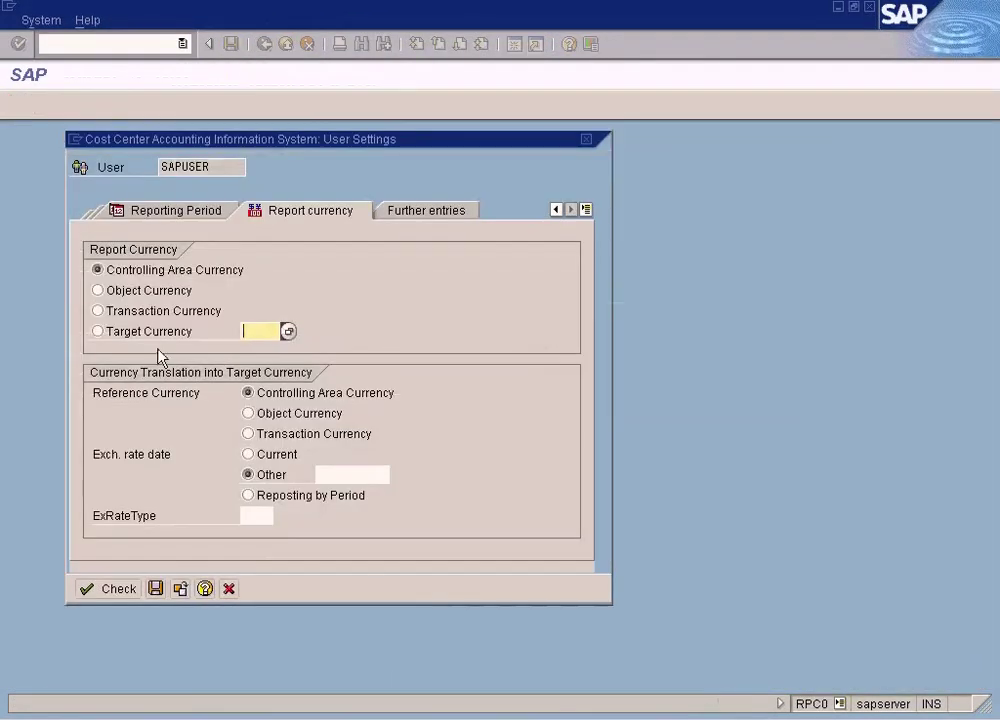
In the first session's User Settings, choose Target Currency as report currency, browse the available currencies and enter GBP.
click(150, 333)
click(262, 332)
click(285, 331)
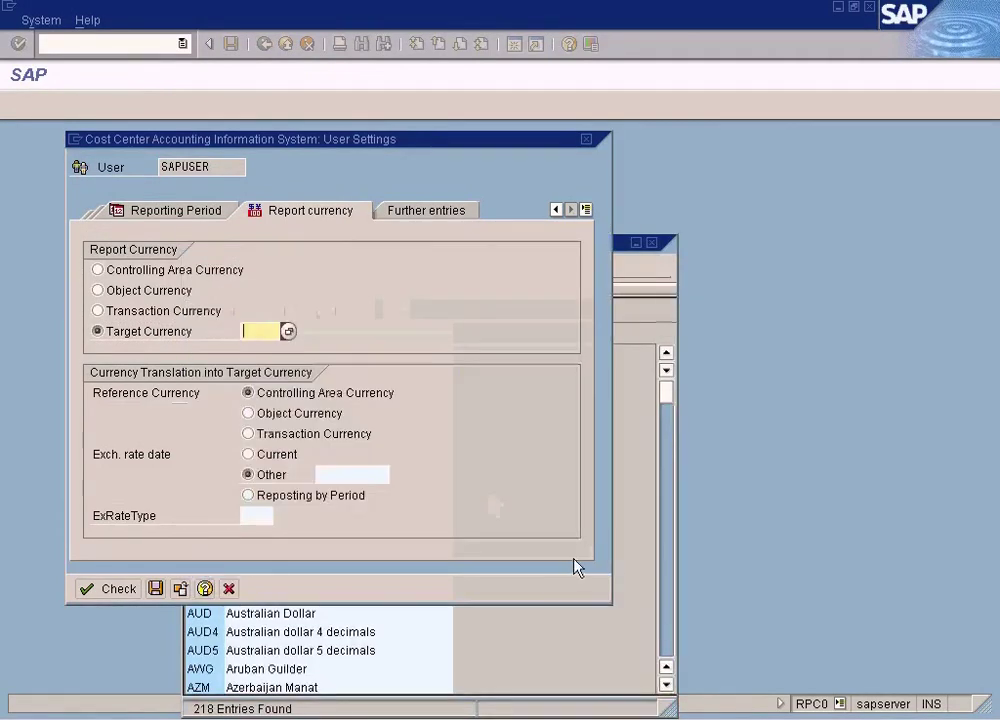
drag(666, 626, 666, 626)
click(666, 626)
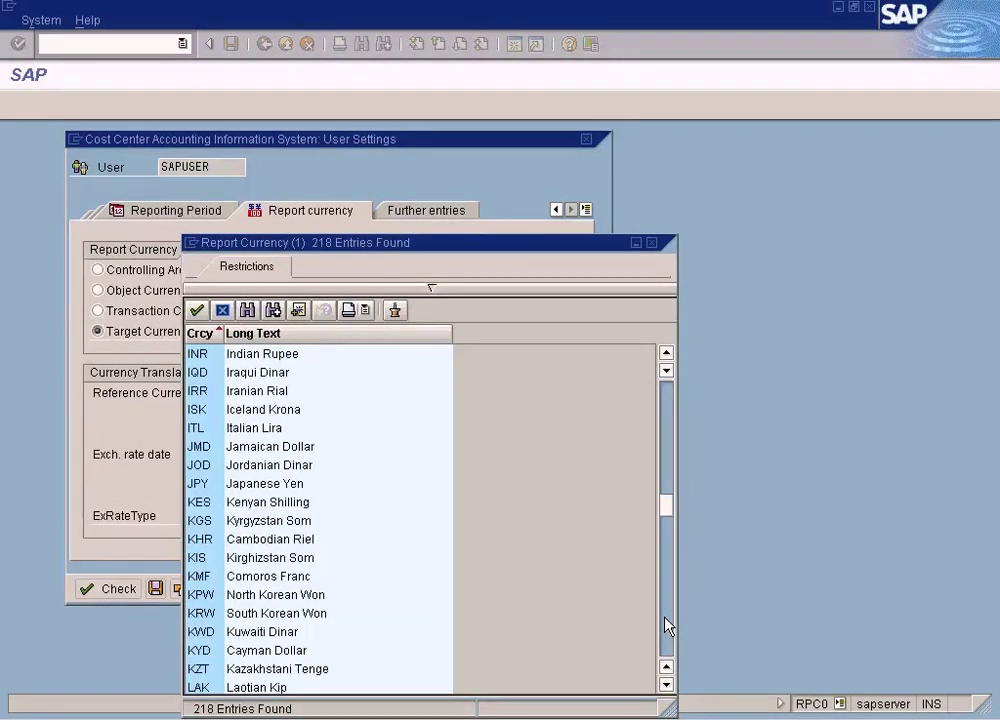
click(665, 620)
click(665, 620)
click(665, 620)
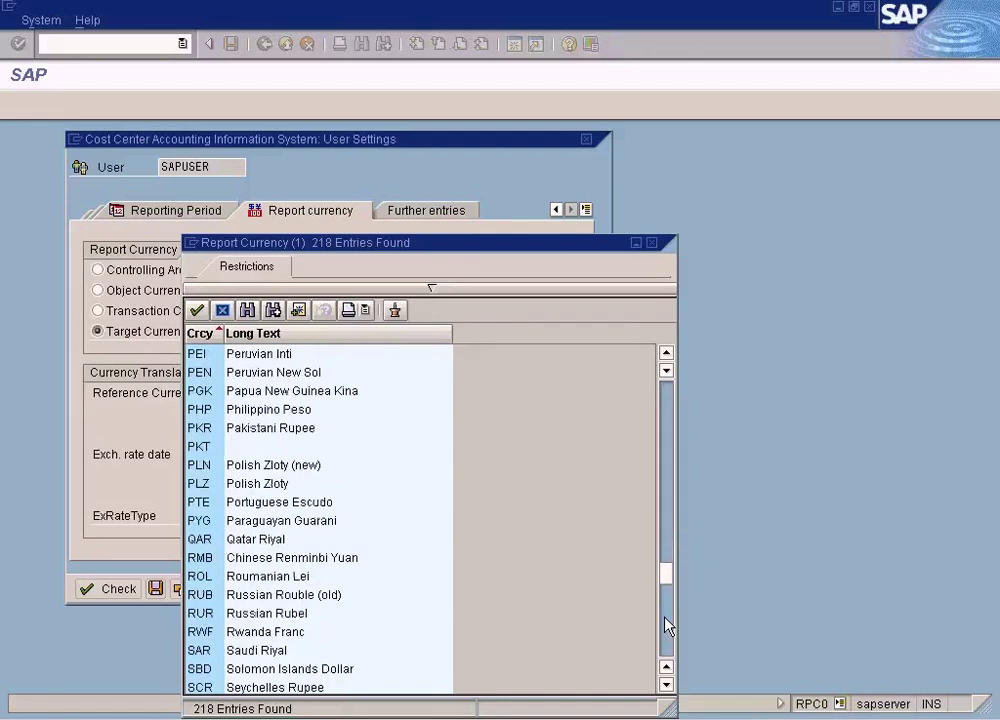
click(666, 634)
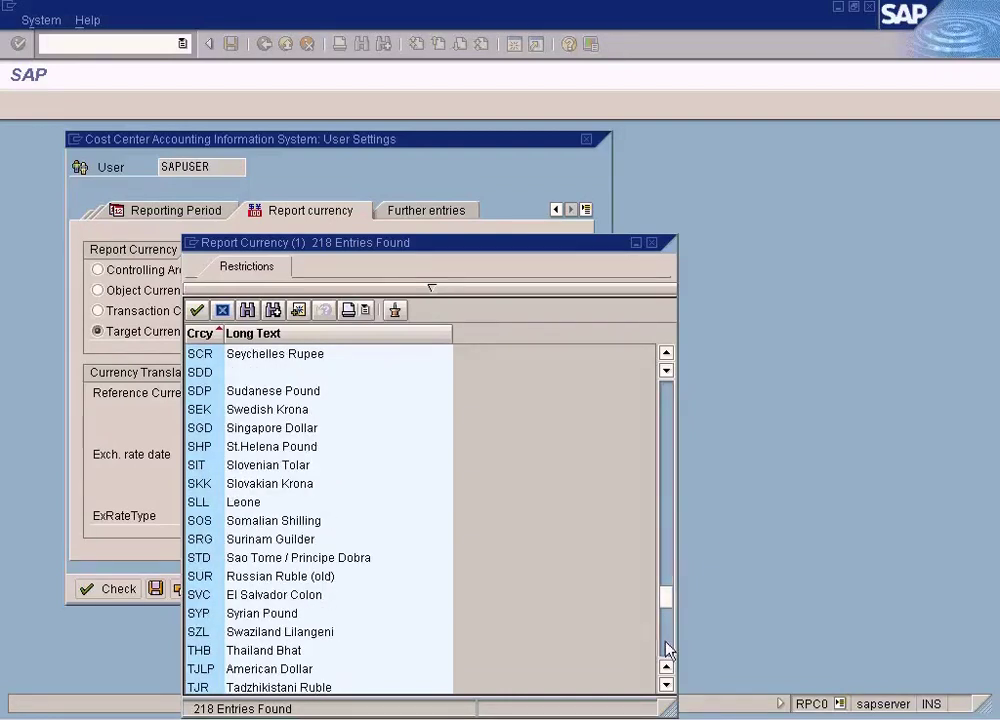
click(651, 243)
text(6)
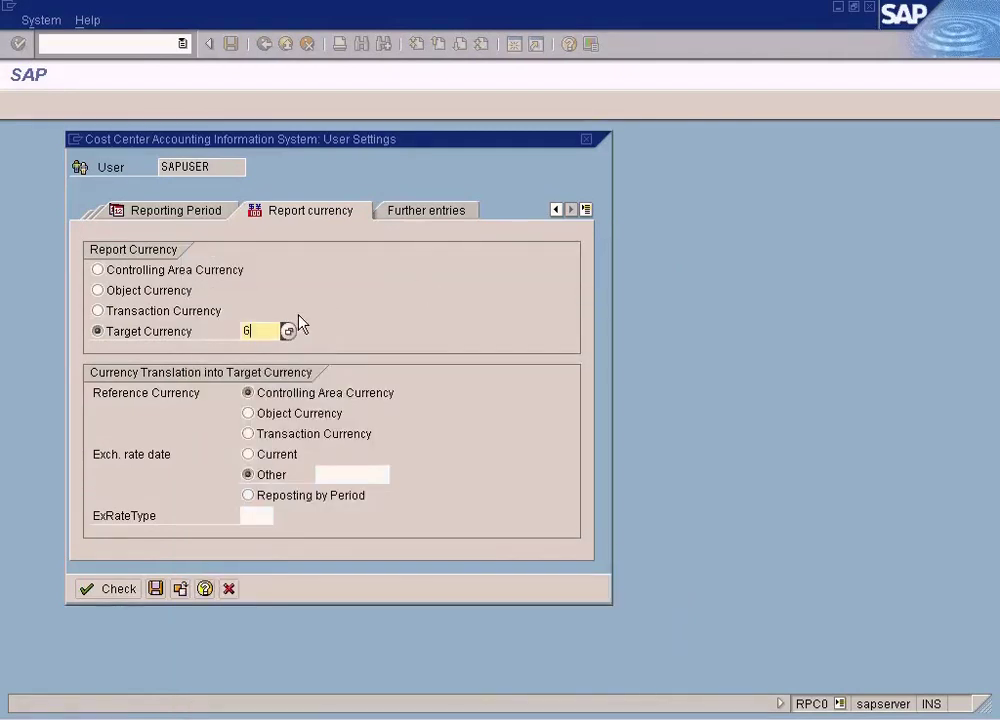
text(BP)
Set the exchange rate type to M and the exchange rate date to Current, check the entries and save the user settings.
click(265, 515)
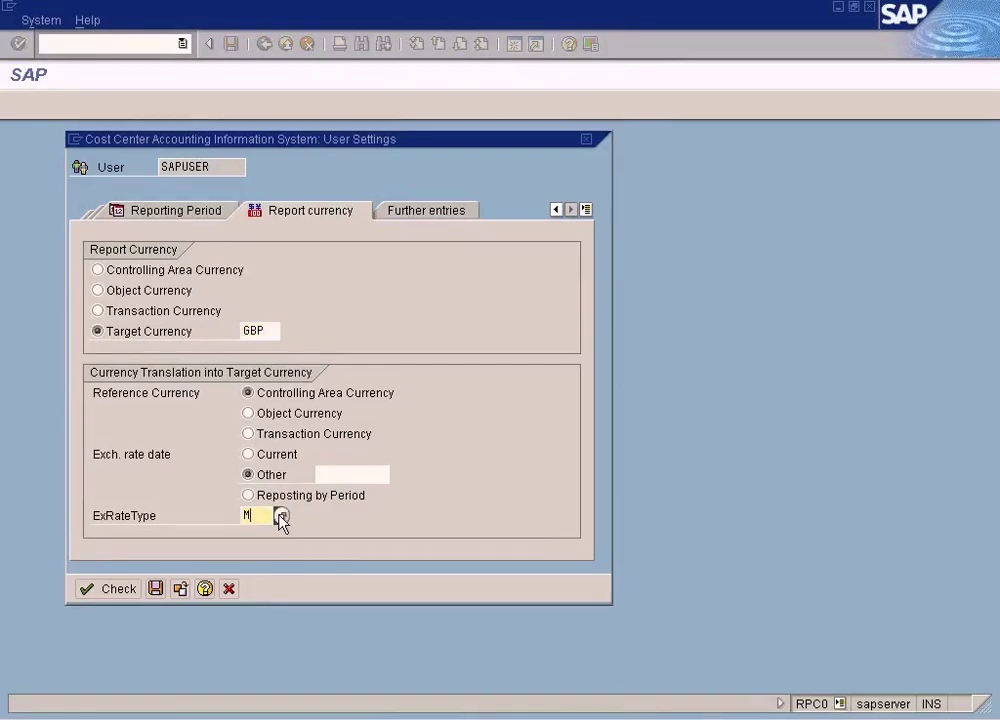
click(116, 590)
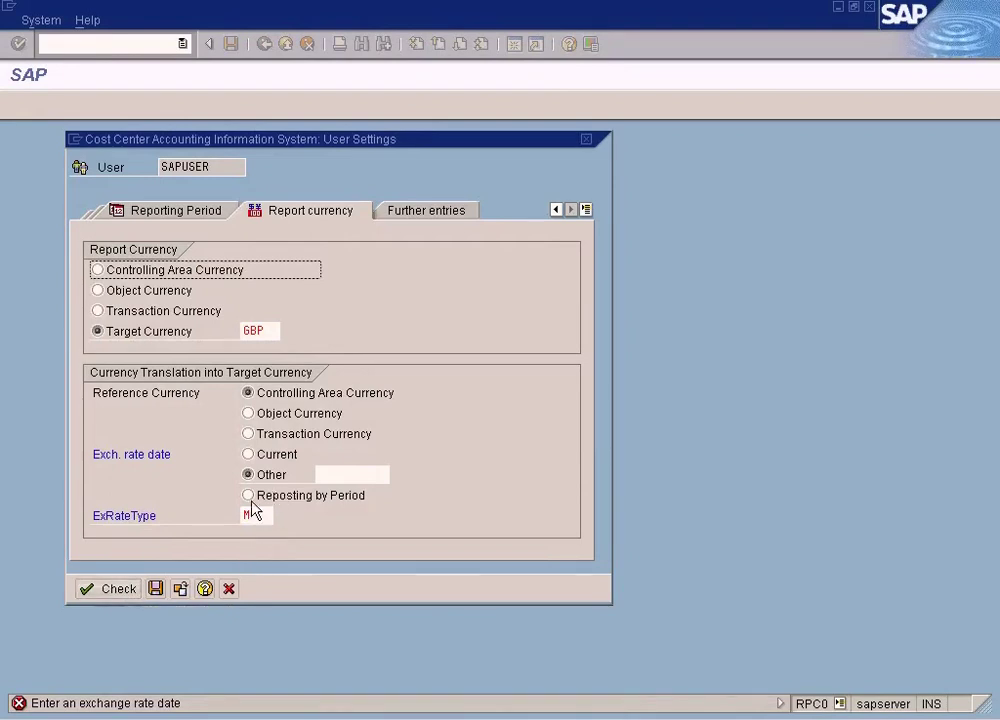
click(285, 456)
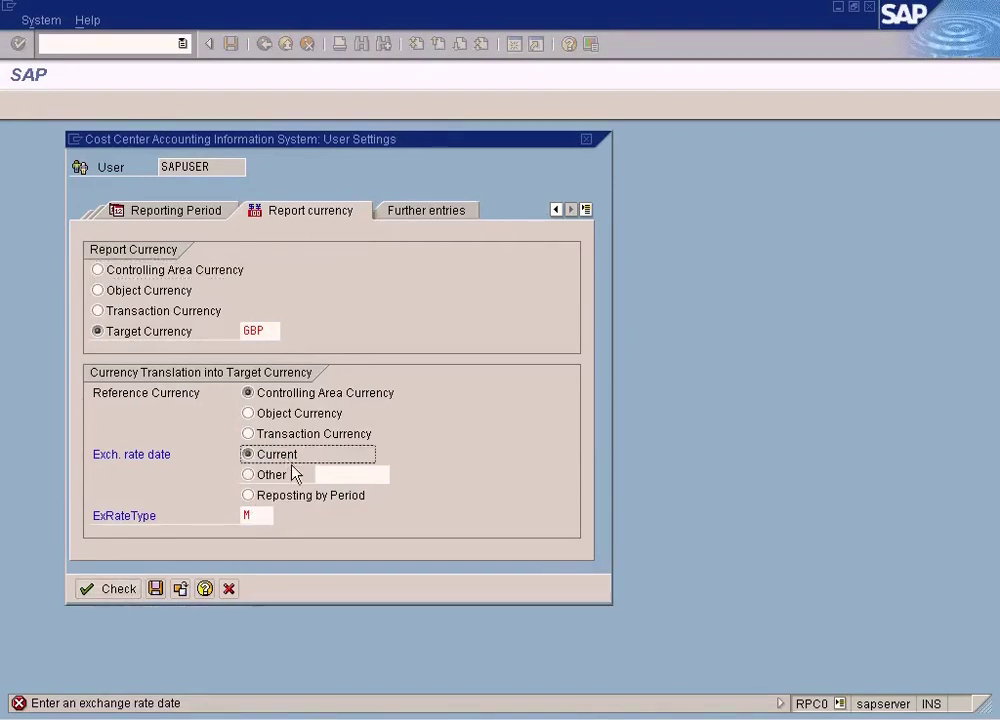
click(136, 591)
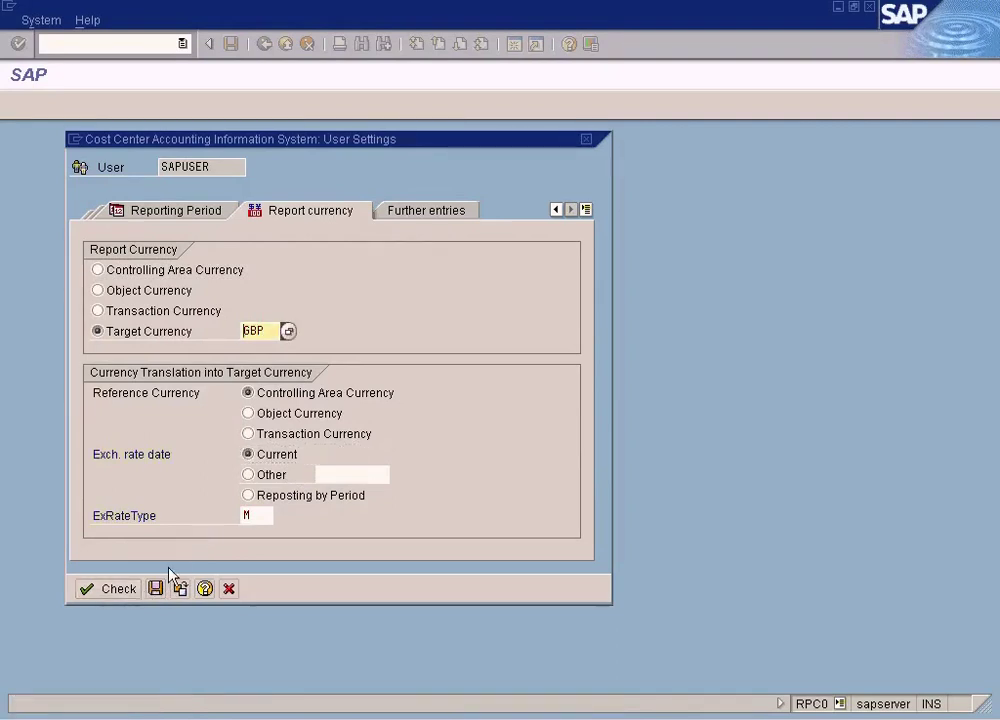
click(156, 588)
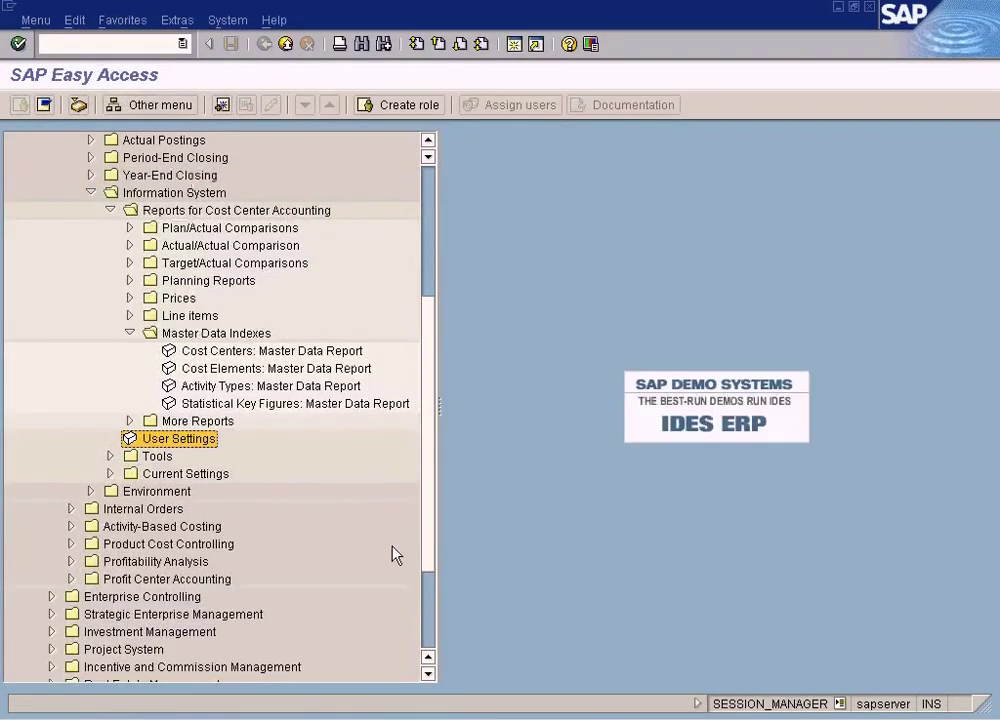
Switch to the report session, rerun Cost Centers: Actual/Plan/Variance and review the actual costs of Other Expenses and Canteen costs.
click(444, 712)
click(391, 671)
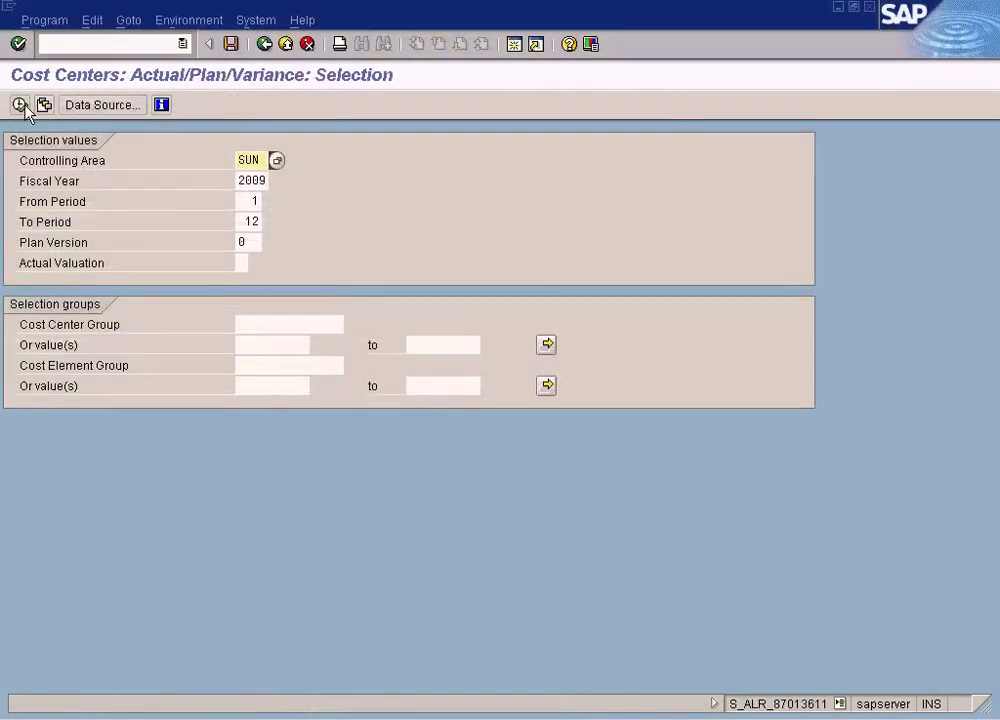
key(F8)
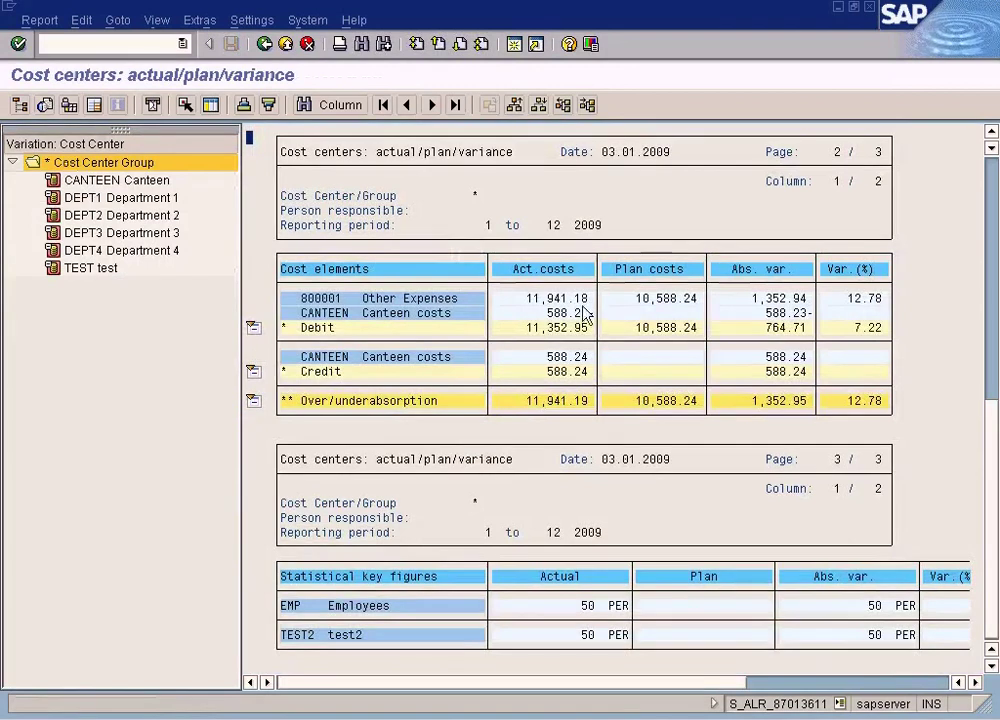
click(563, 299)
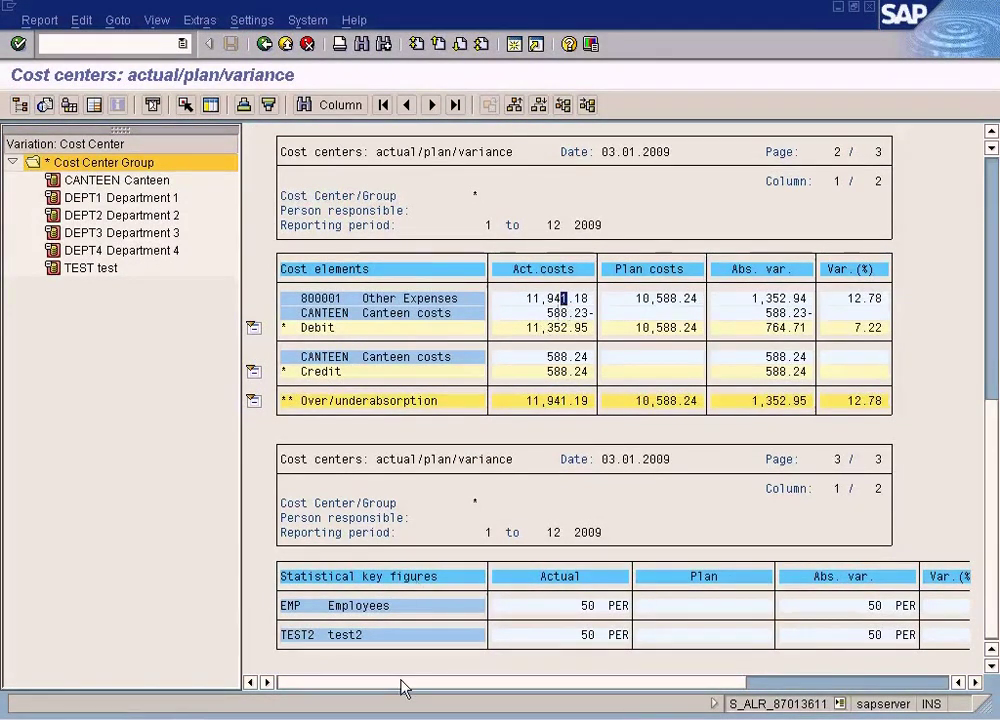
click(405, 719)
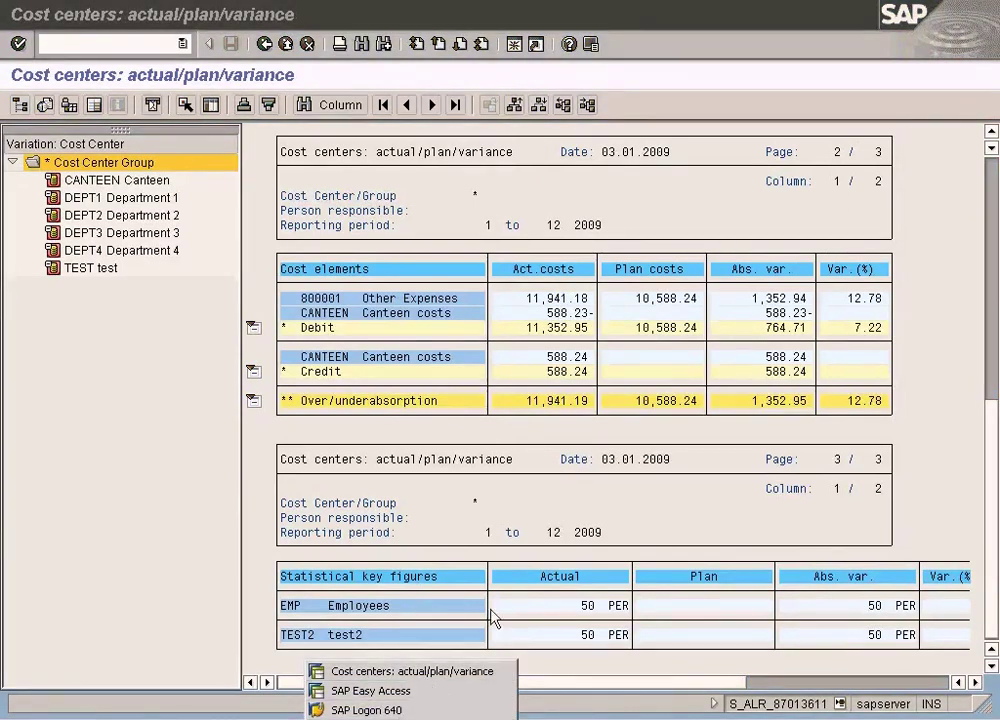
click(557, 313)
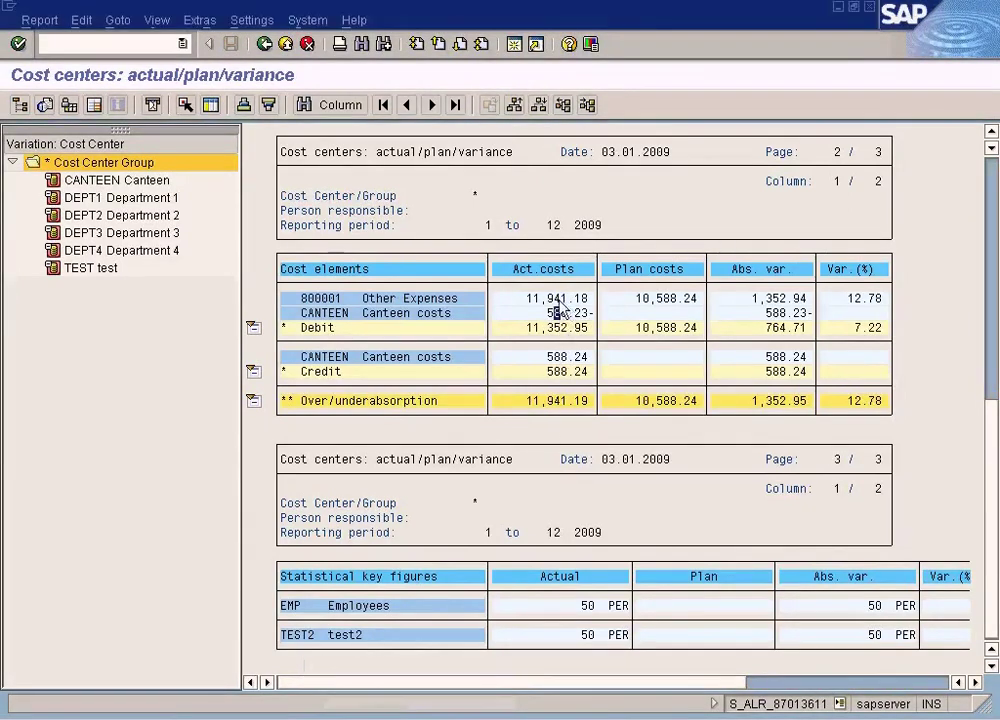
Reopen User Settings in the first session, change the report currency to Controlling Area Currency, check the entries and save.
click(390, 718)
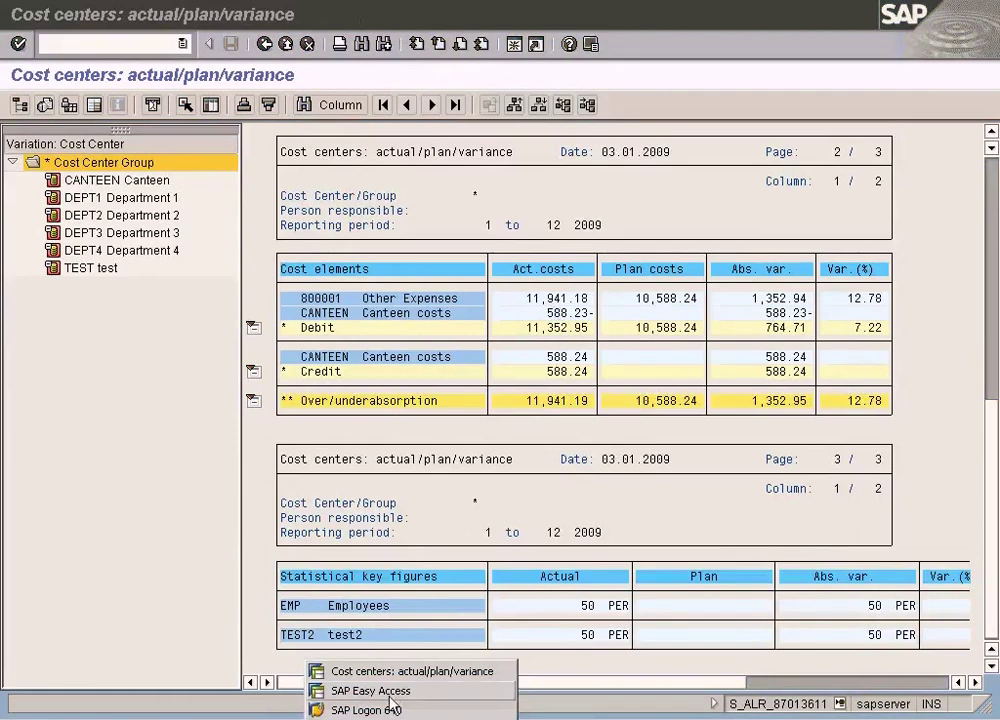
click(390, 689)
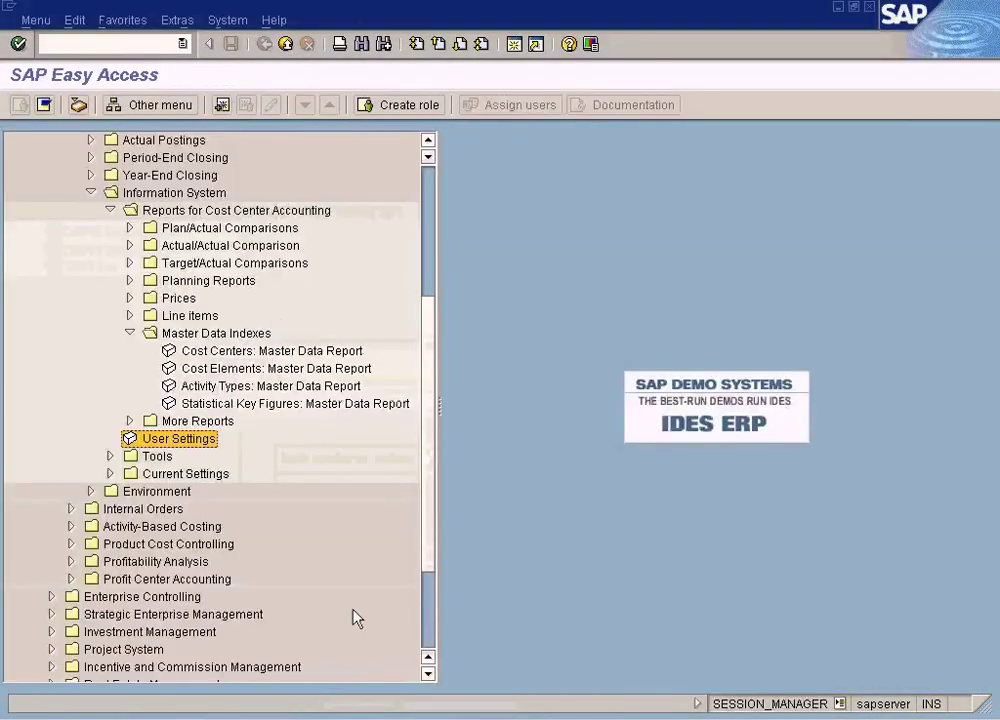
double_click(182, 441)
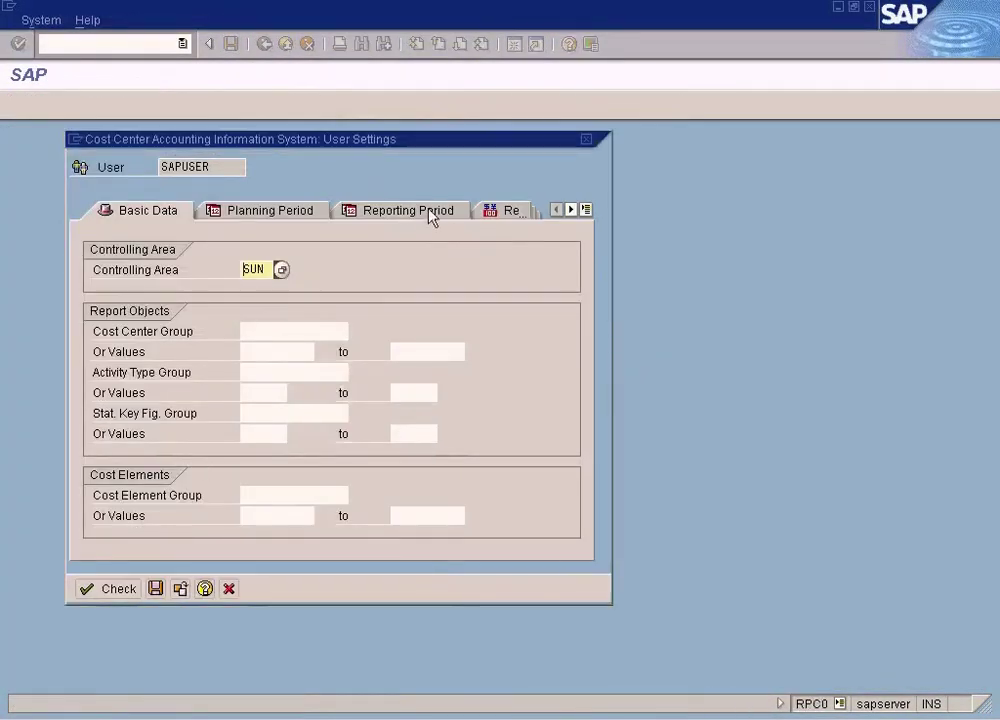
click(500, 215)
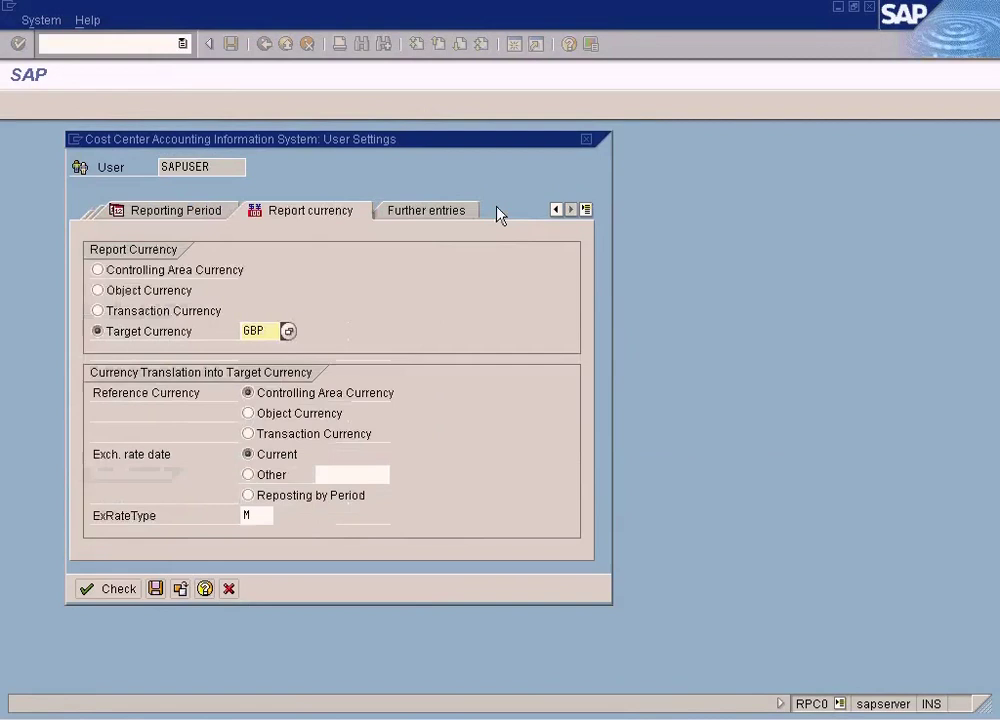
click(180, 270)
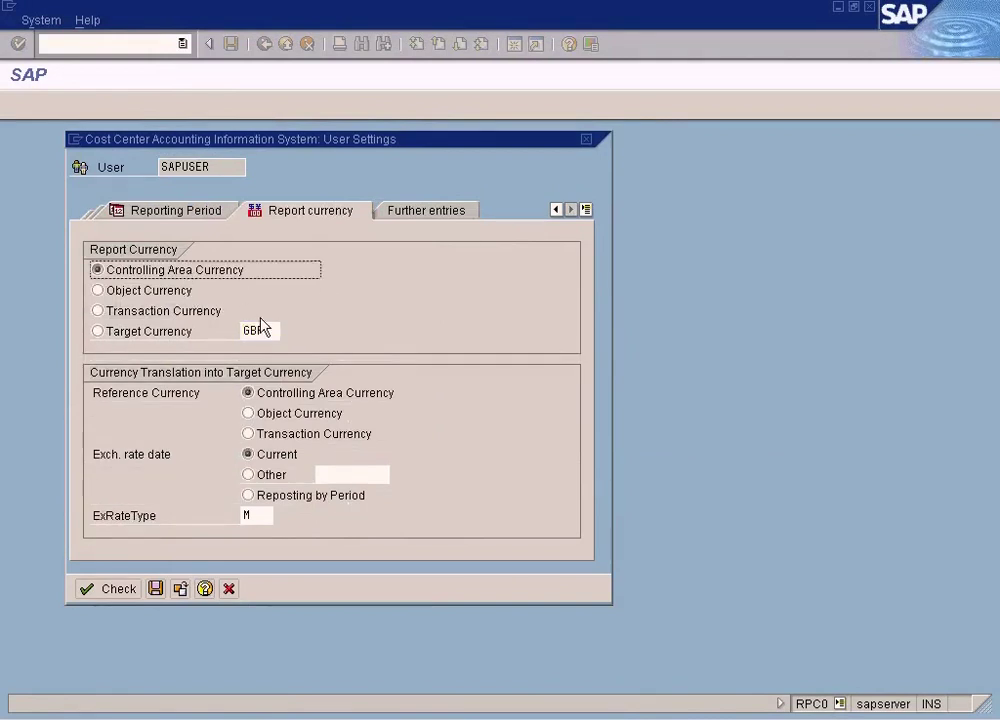
click(108, 589)
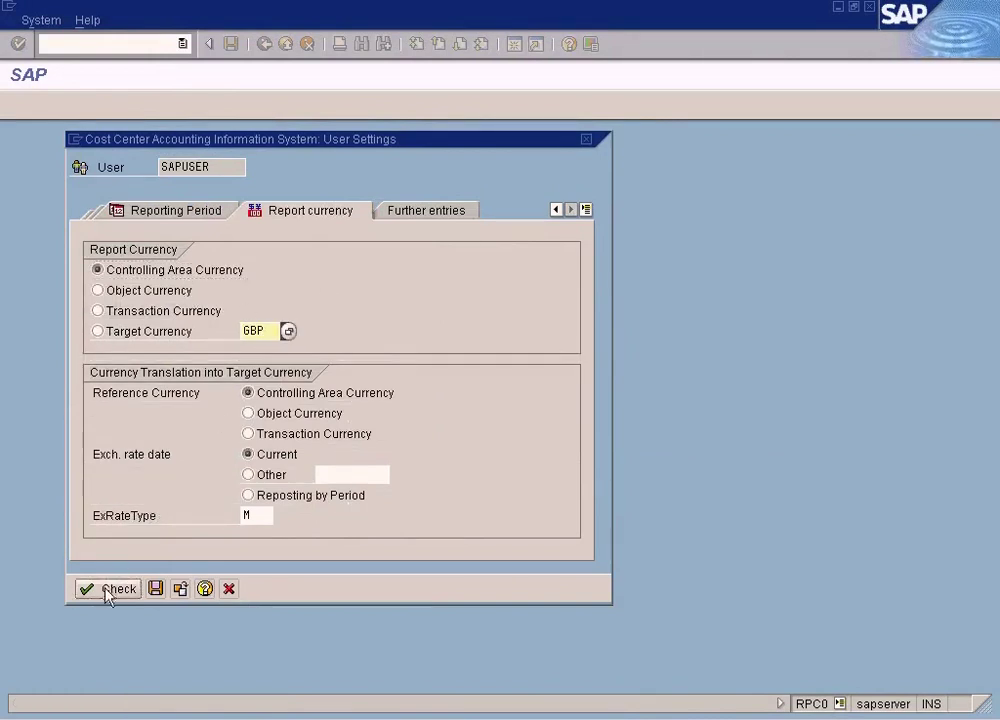
click(156, 589)
Return to the open actual/plan/variance report, exit it, rerun it with the same selection and review the actual costs of Other Expenses.
click(455, 719)
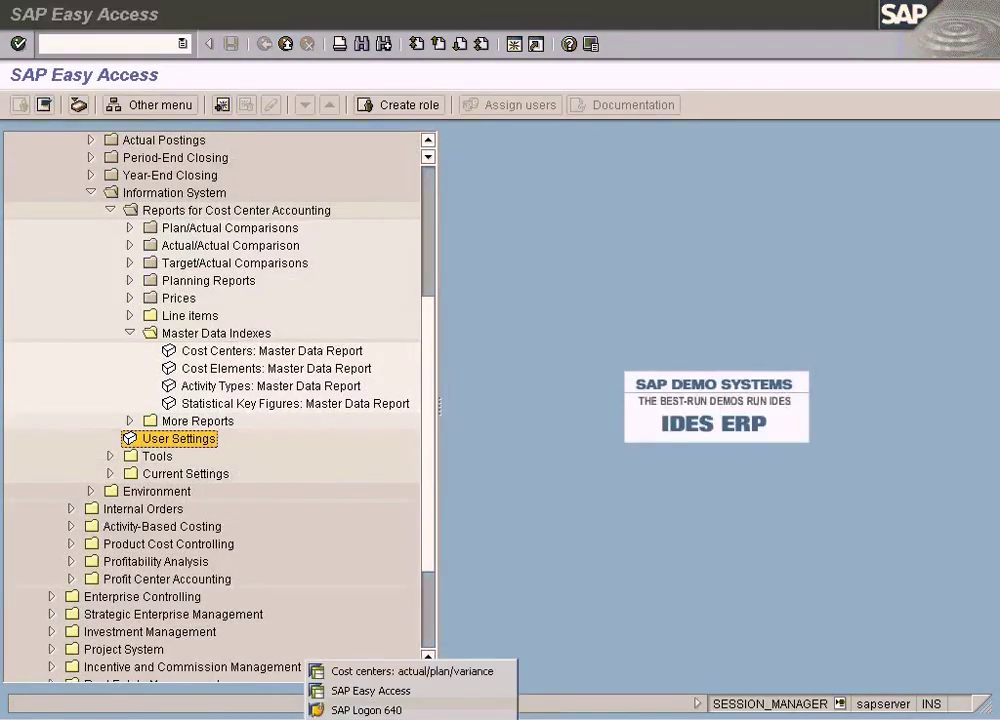
click(425, 671)
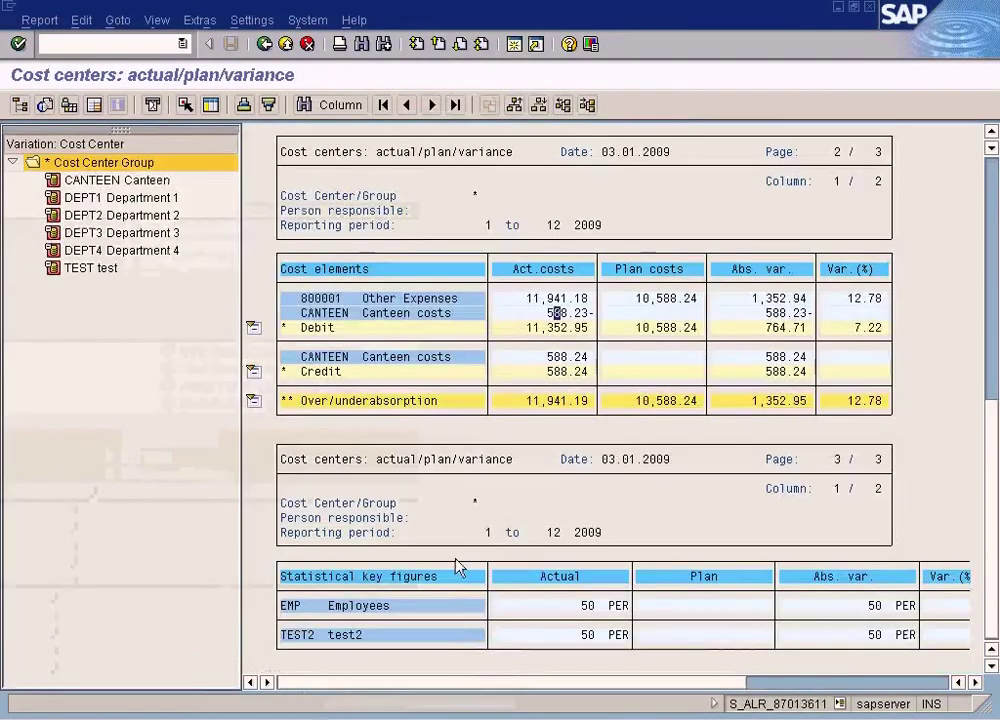
click(40, 21)
click(563, 298)
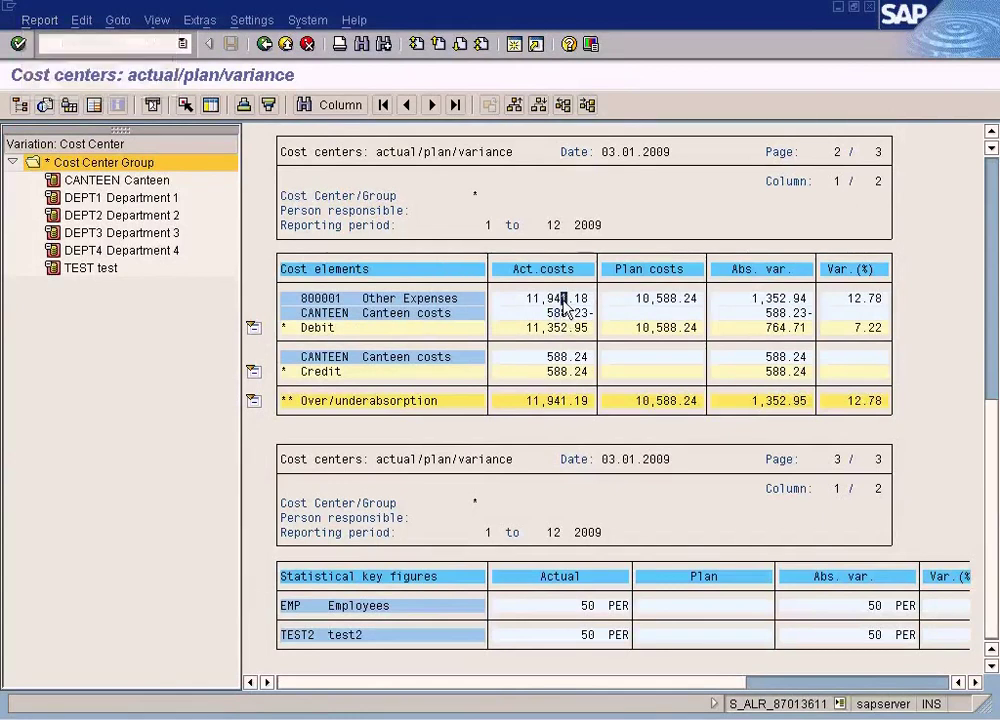
click(263, 45)
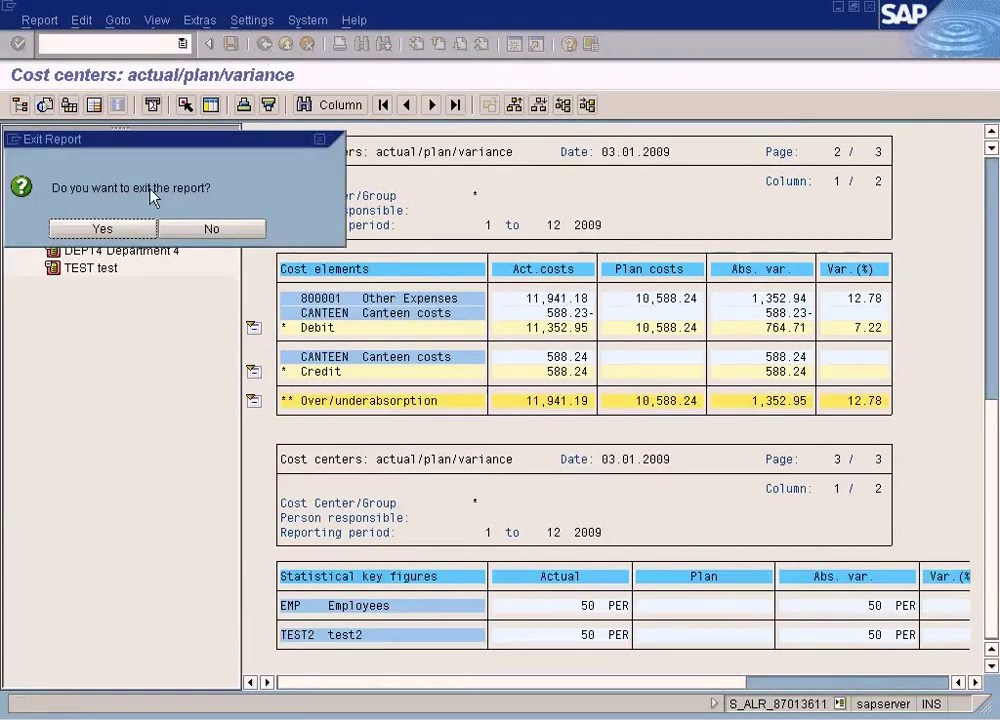
click(123, 229)
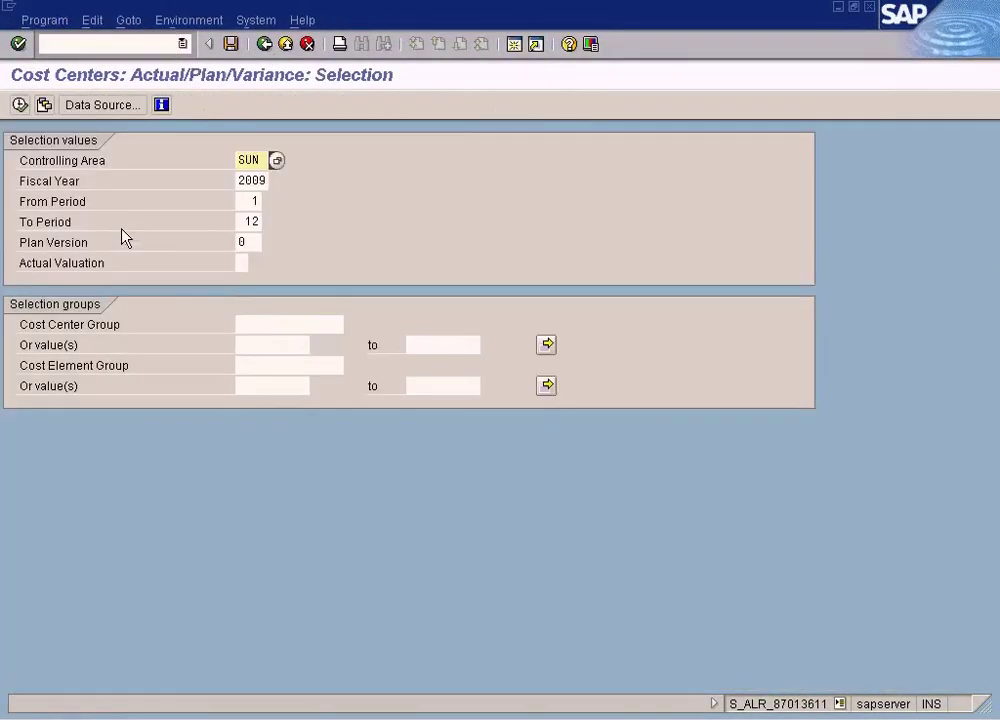
click(19, 104)
click(543, 298)
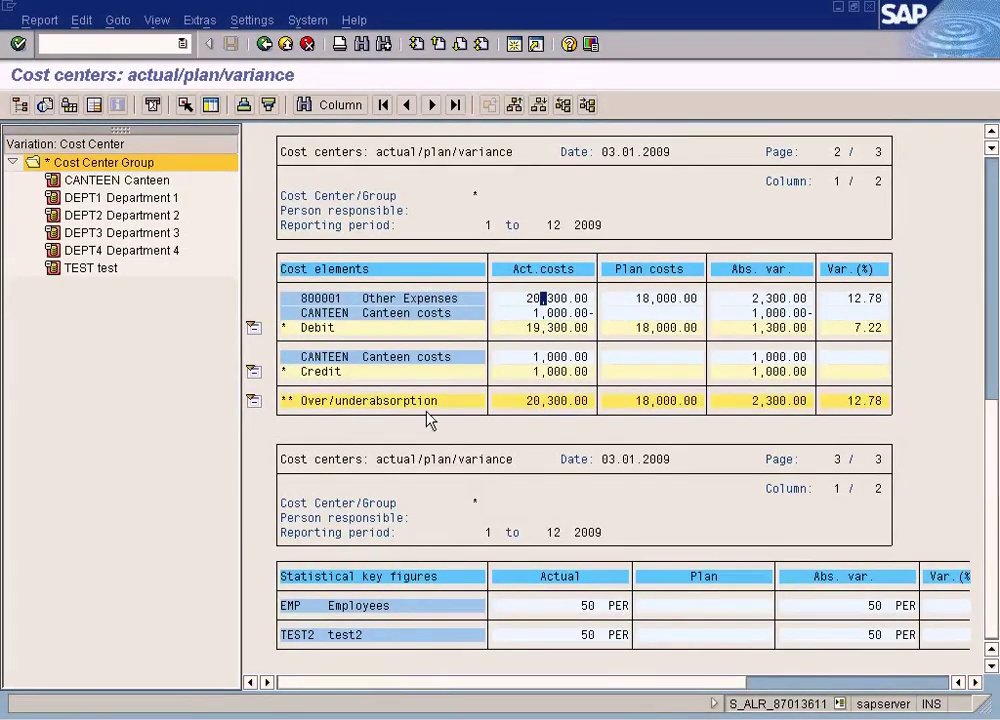
Switch to the SAP Easy Access session, open User Settings, review its currency, further entries, period and basic data settings, and close without saving.
click(393, 714)
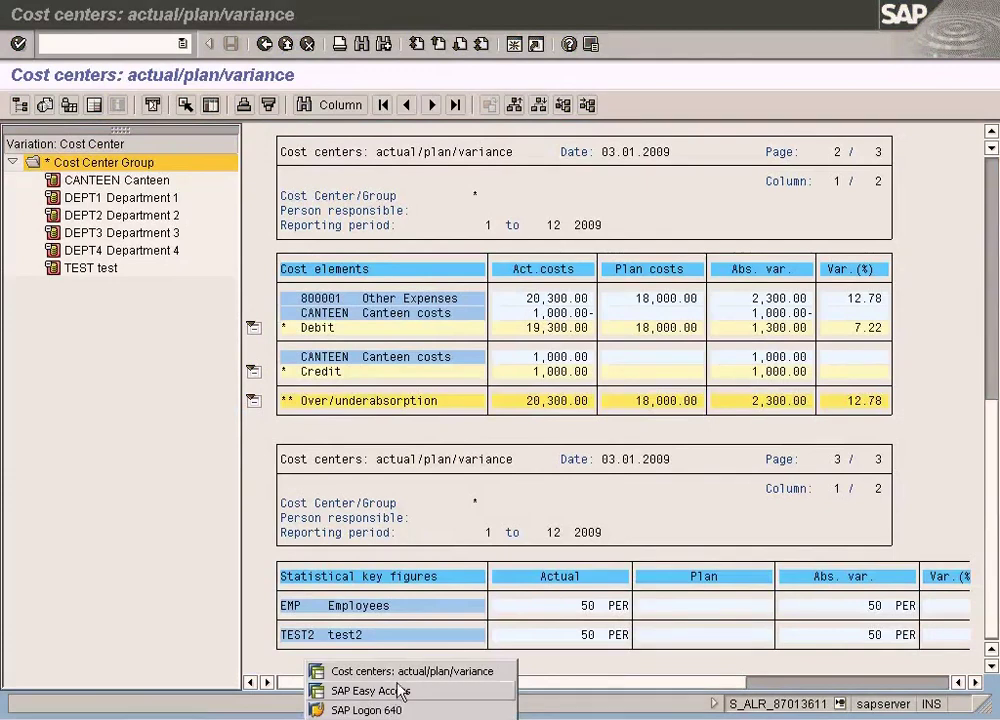
click(345, 691)
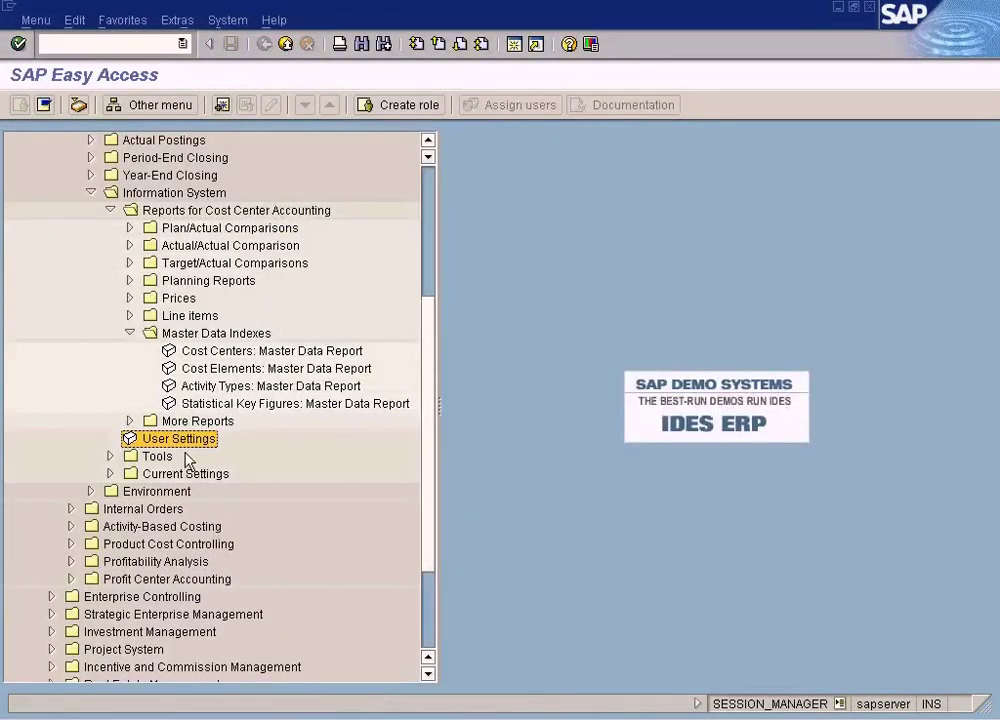
double_click(130, 439)
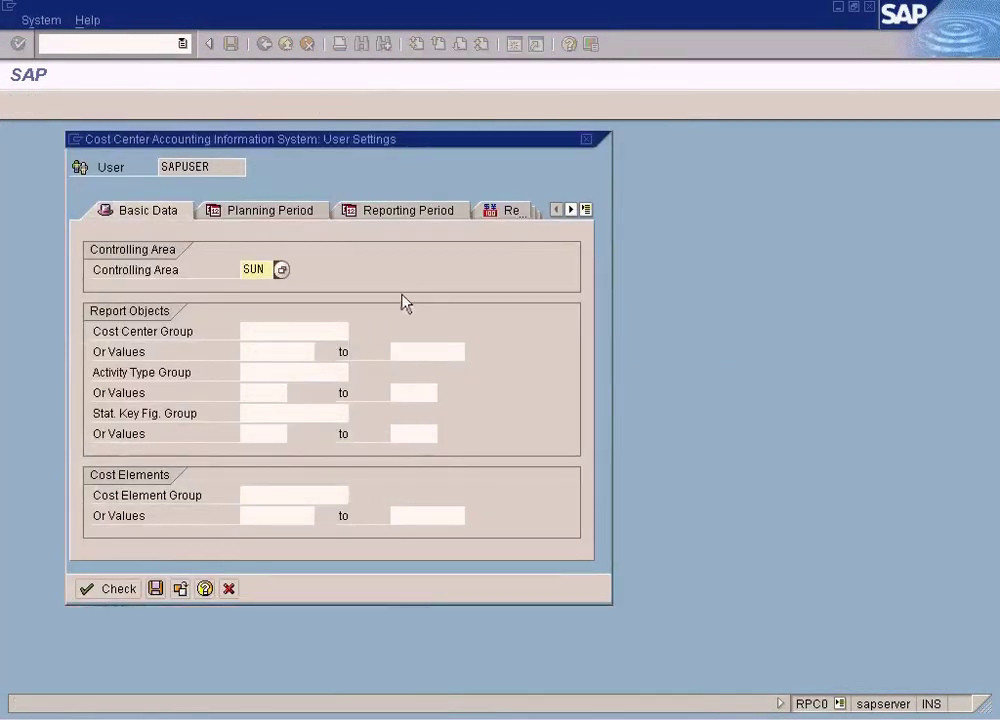
click(512, 213)
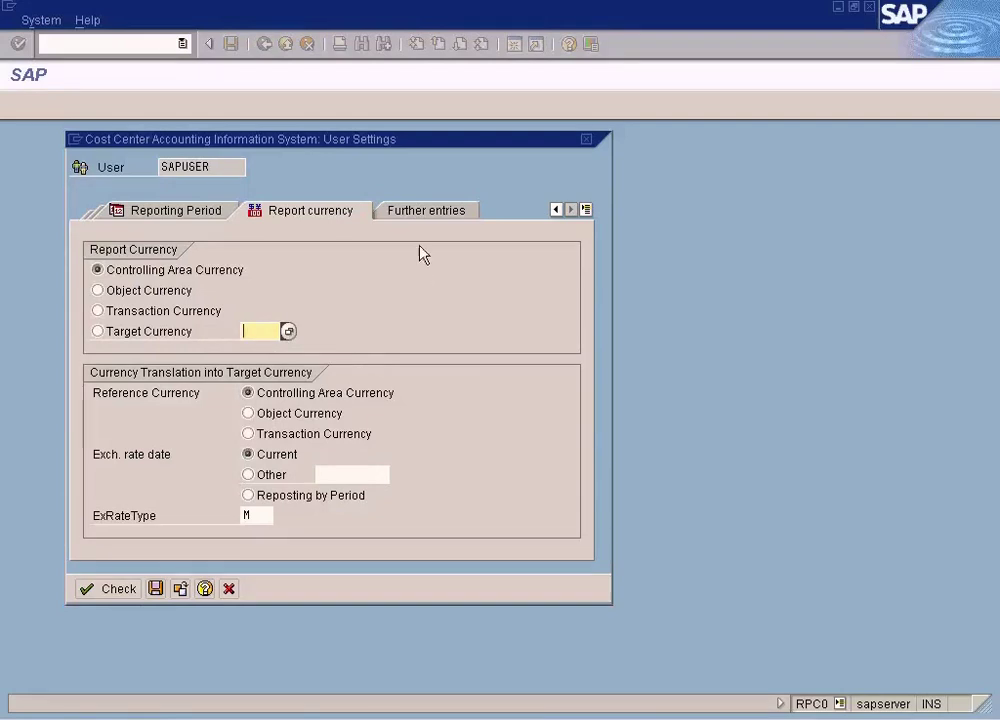
click(420, 213)
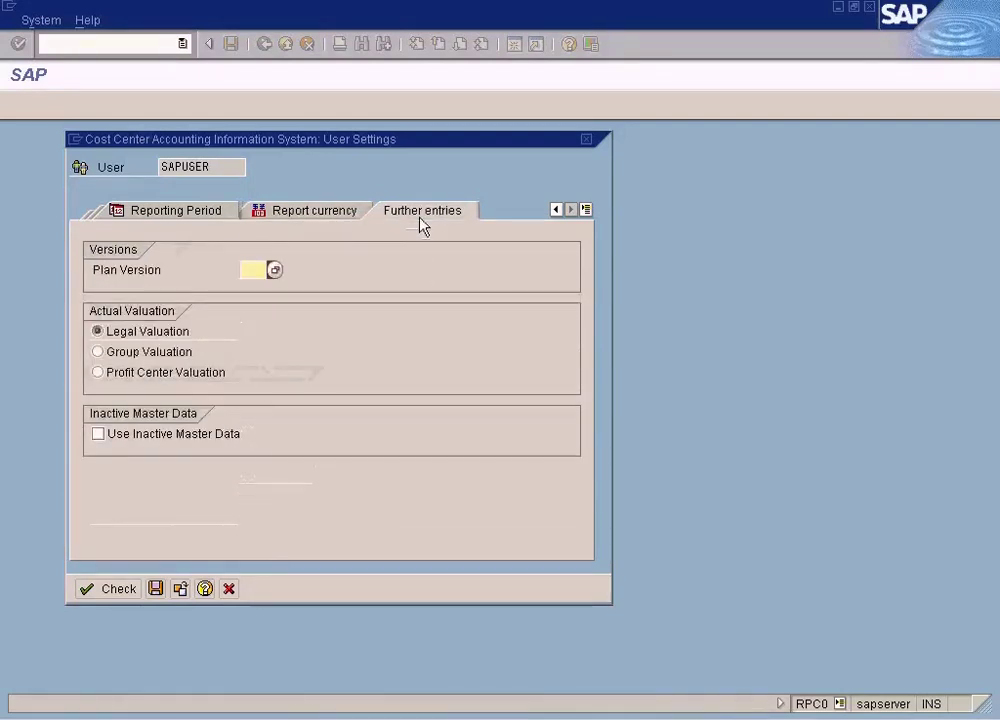
click(337, 218)
click(208, 214)
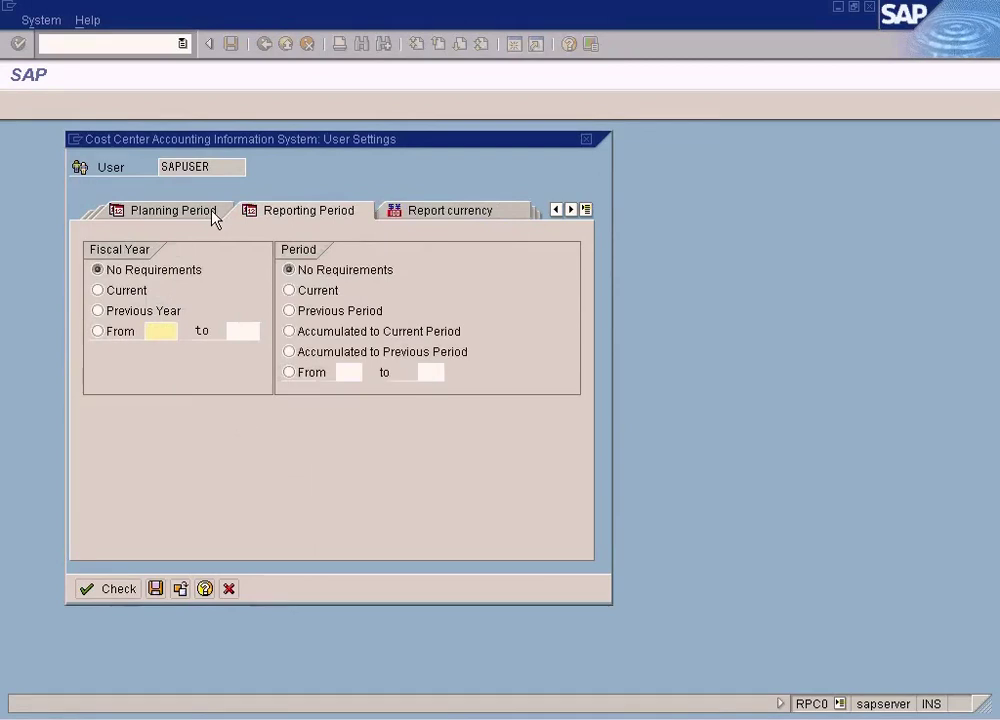
click(165, 213)
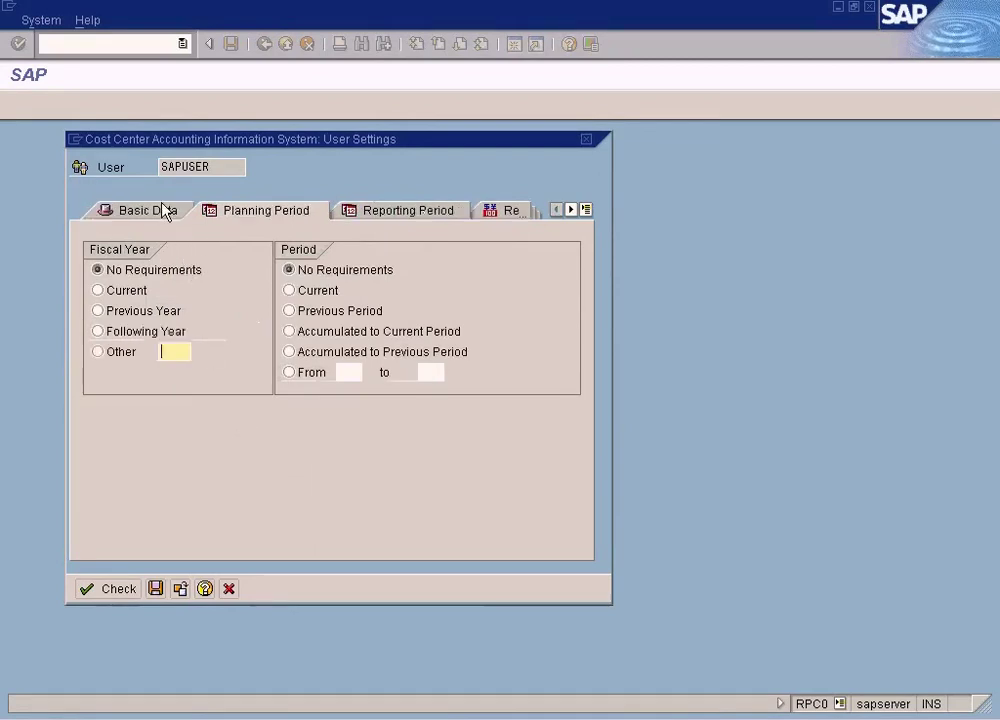
click(152, 216)
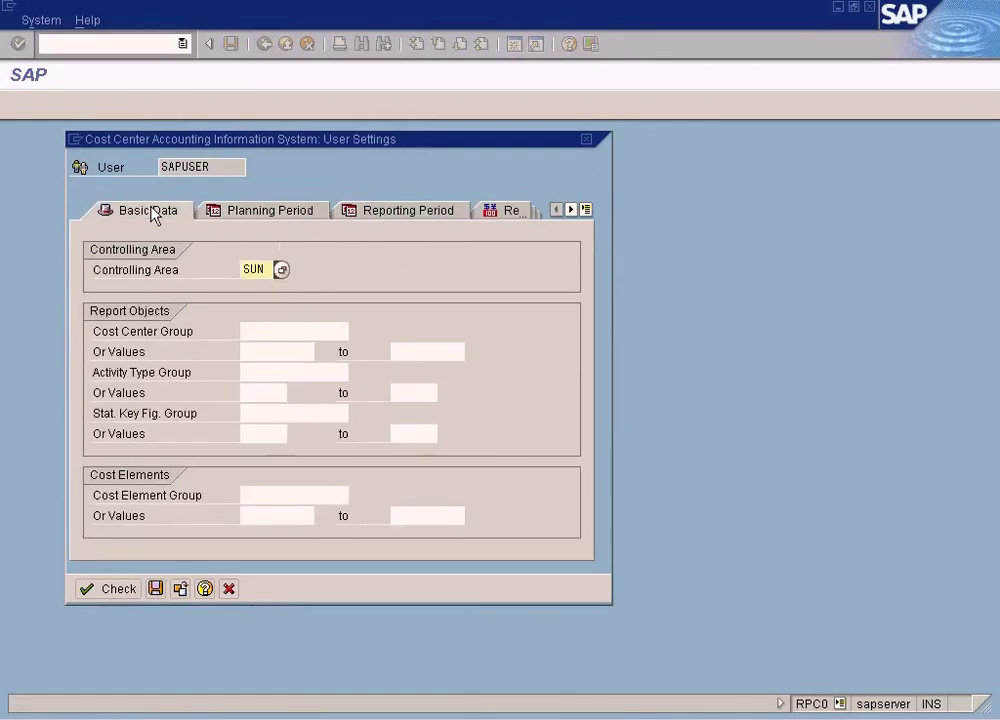
click(229, 589)
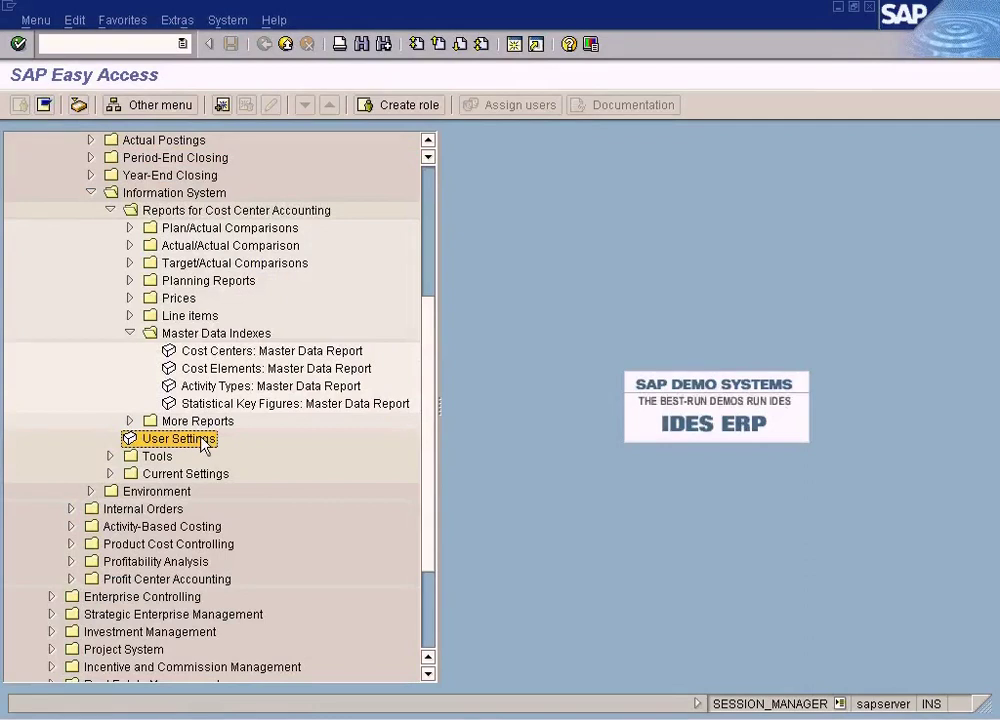
Reopen User Settings, go to the report currency settings, check the entries and save them.
double_click(203, 441)
click(491, 212)
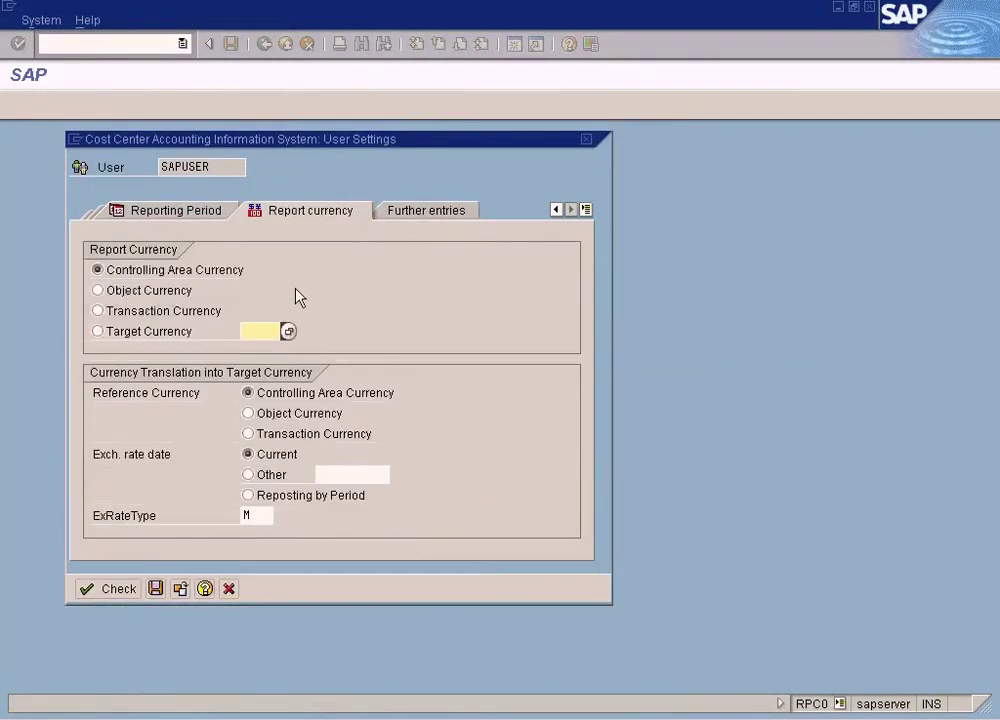
click(126, 590)
click(156, 589)
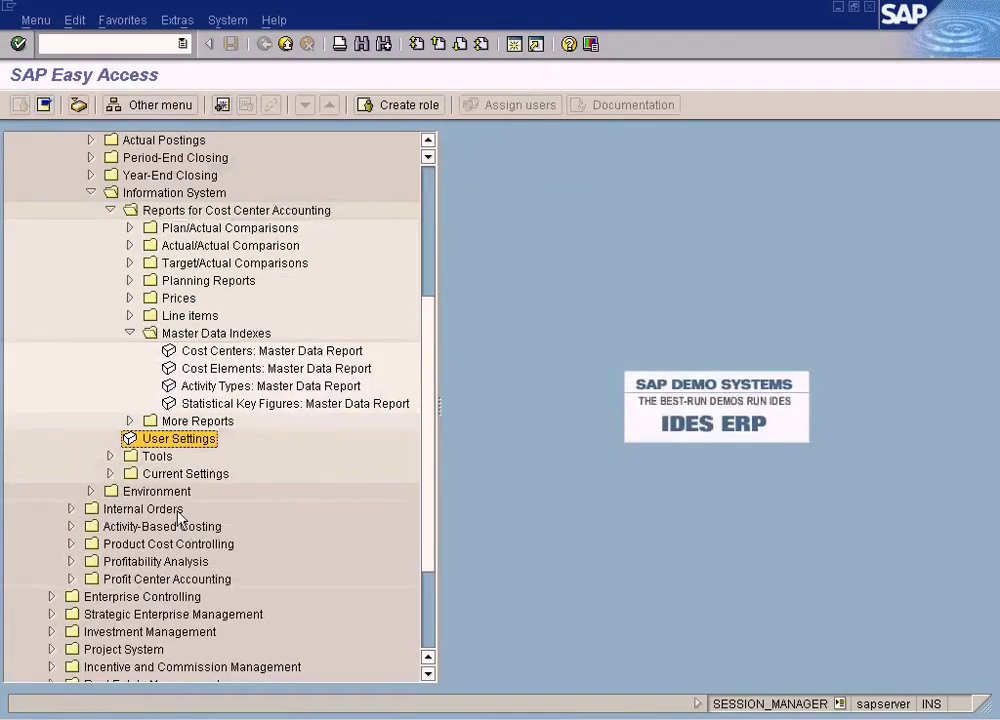
Expand the Actual/Actual Comparison and Target/Actual Comparisons report folders and look at the quarterly and fiscal year comparison reports.
click(110, 456)
click(110, 456)
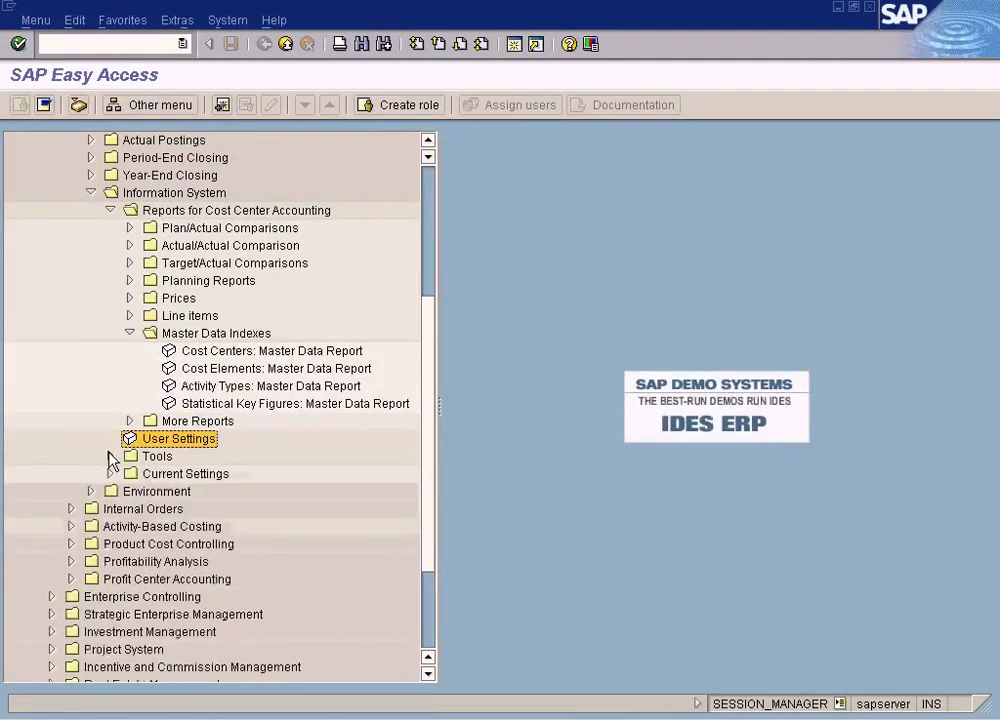
scroll(228, 405, up, 2)
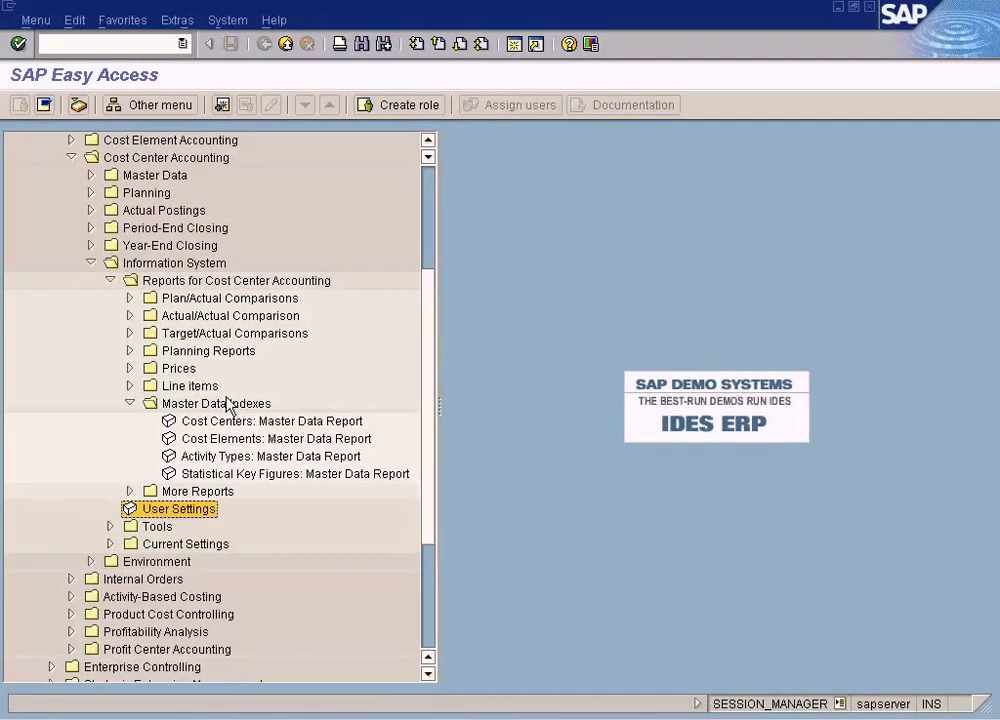
scroll(228, 405, up, 1)
click(130, 351)
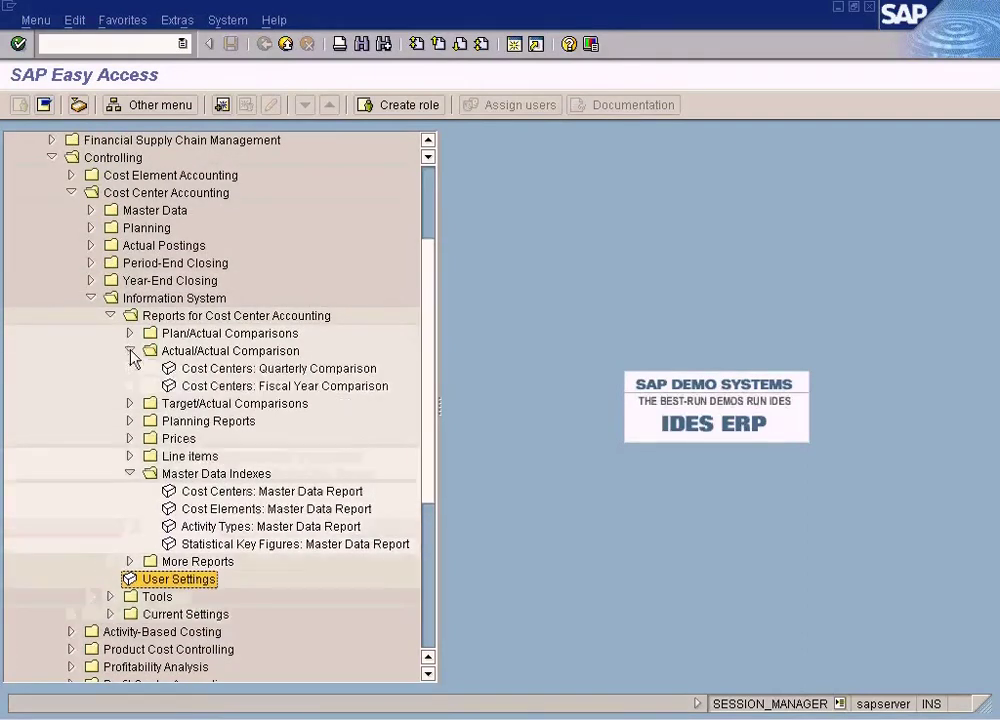
click(130, 403)
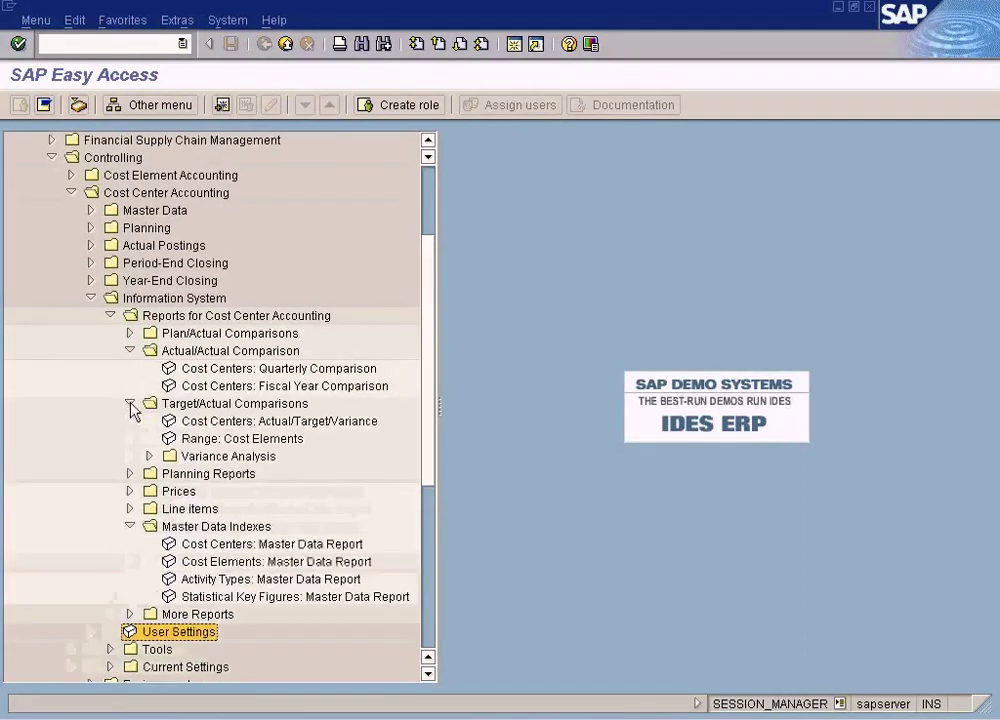
click(285, 369)
click(305, 387)
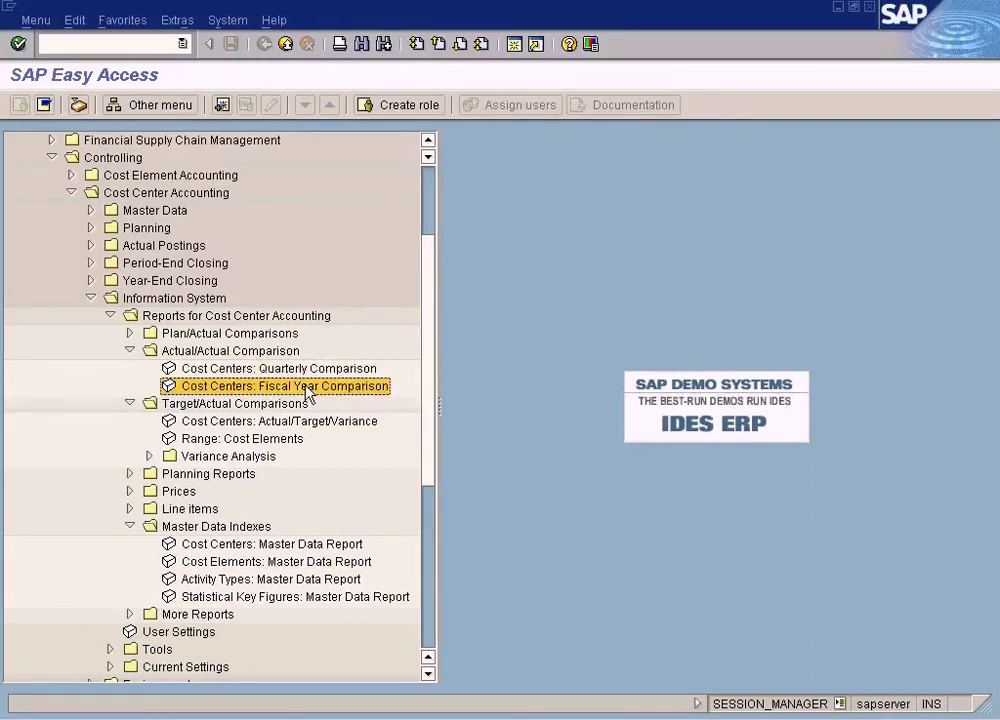
Expand the More Reports folder and look through the additional cost center reports.
click(130, 614)
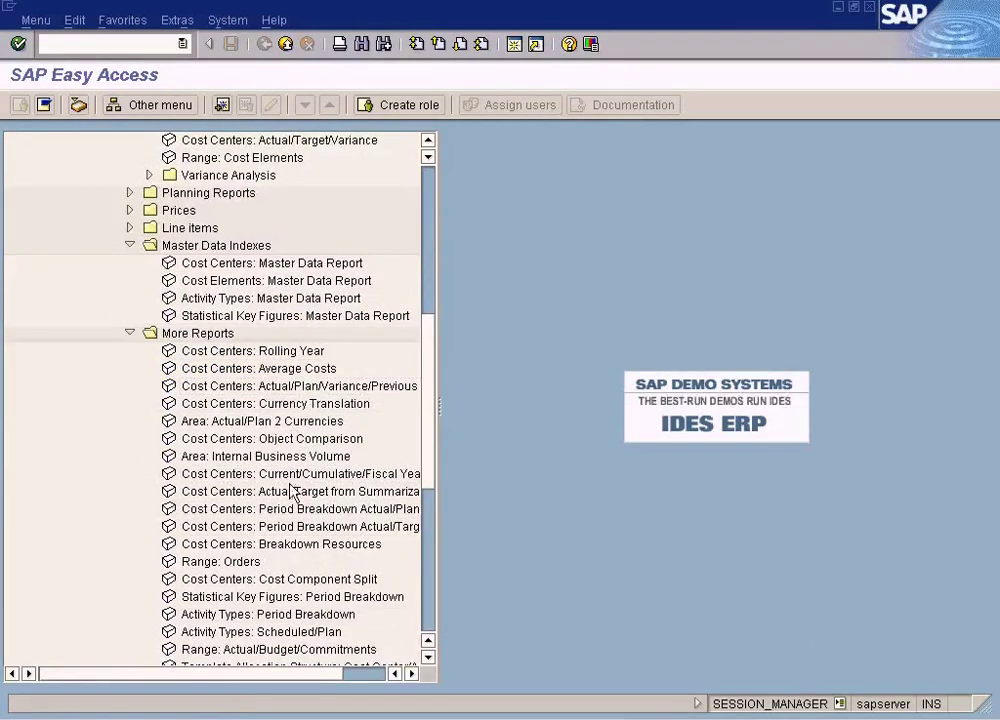
scroll(290, 490, down, 1)
scroll(290, 490, up, 4)
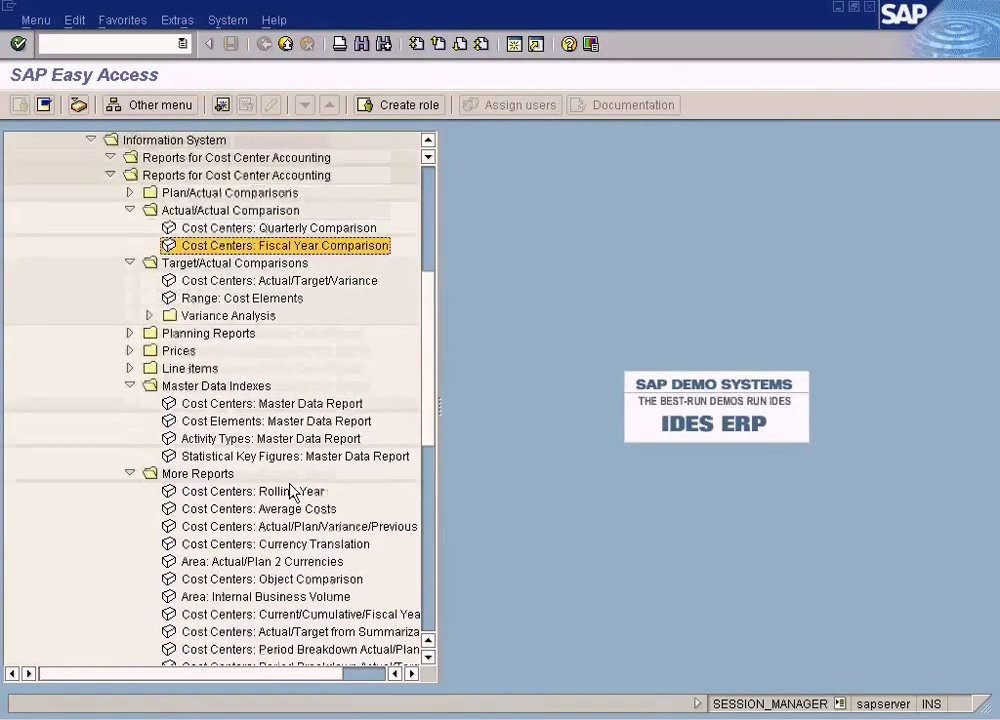
scroll(290, 490, up, 1)
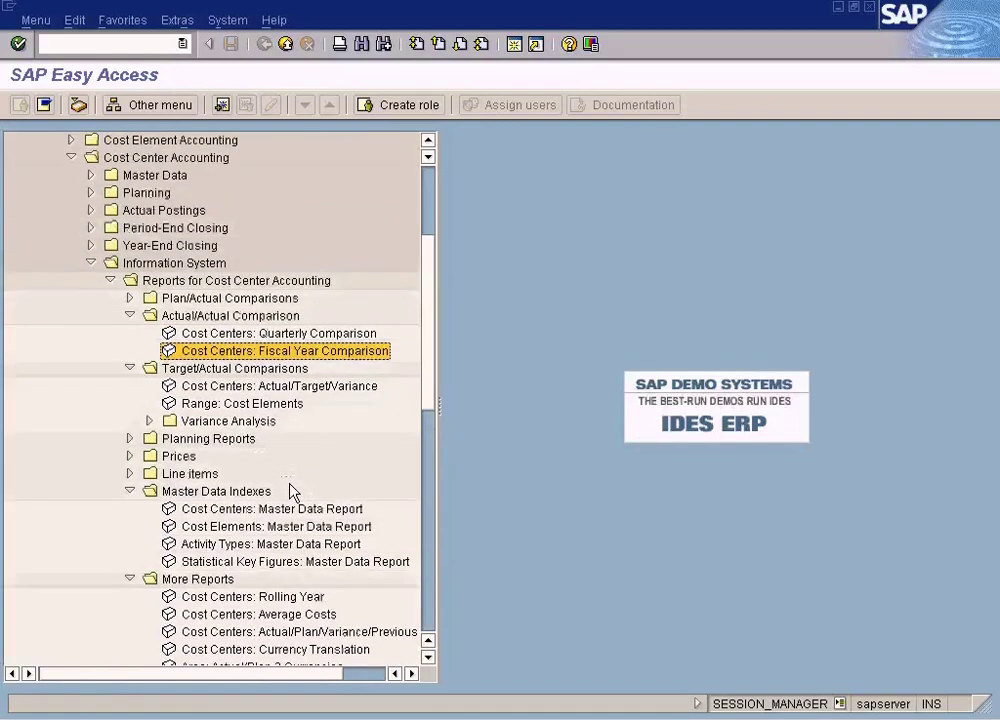